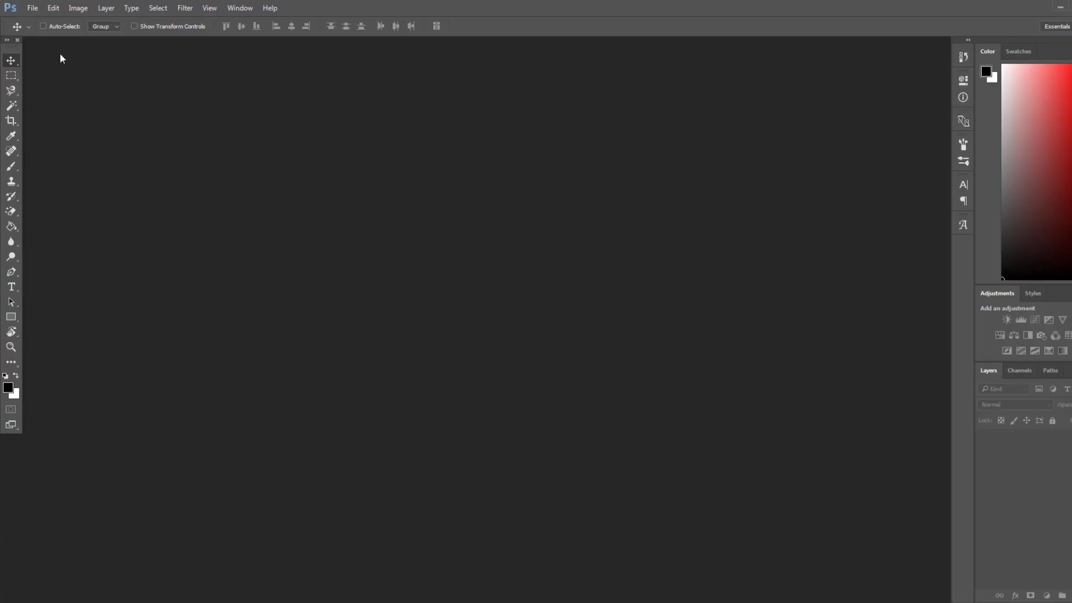
Open the blue-ringed starry badge image 1qof9j342o741.png
click(33, 10)
click(42, 29)
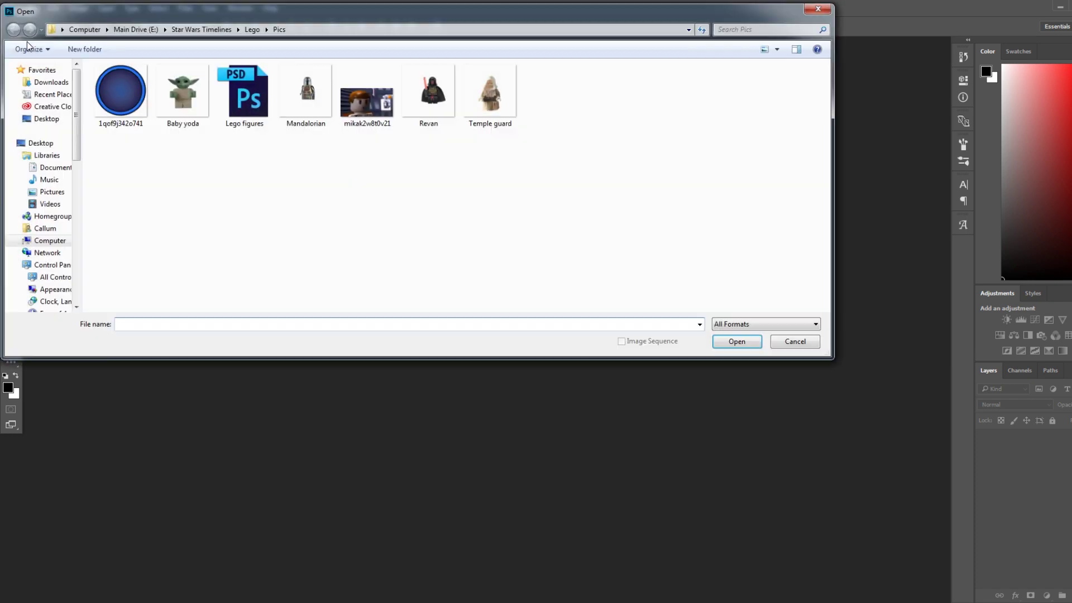
double_click(138, 109)
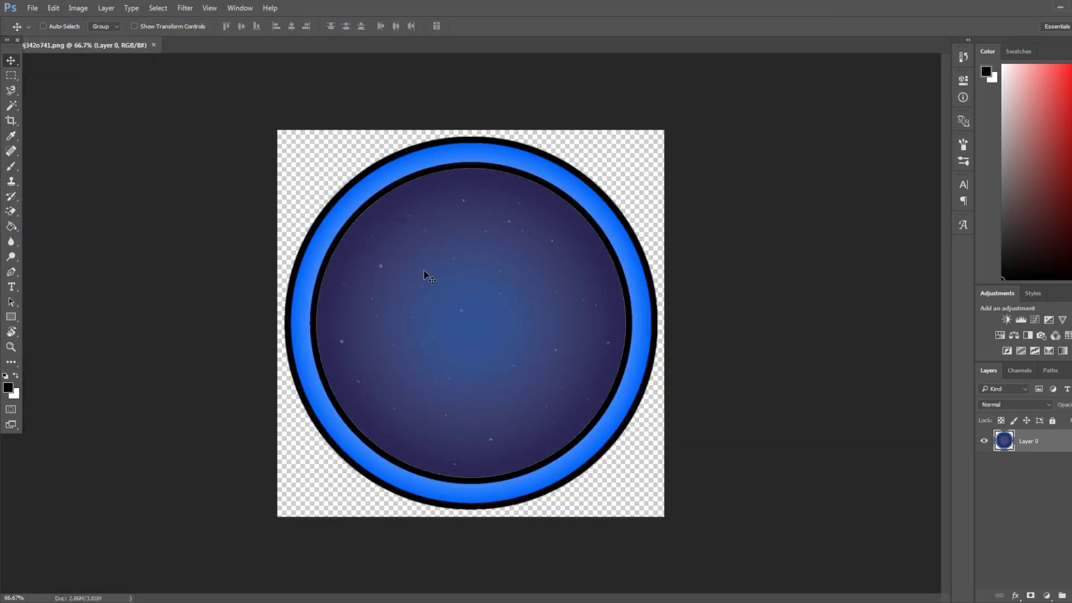
Open Temple guard.png as a second document
click(32, 8)
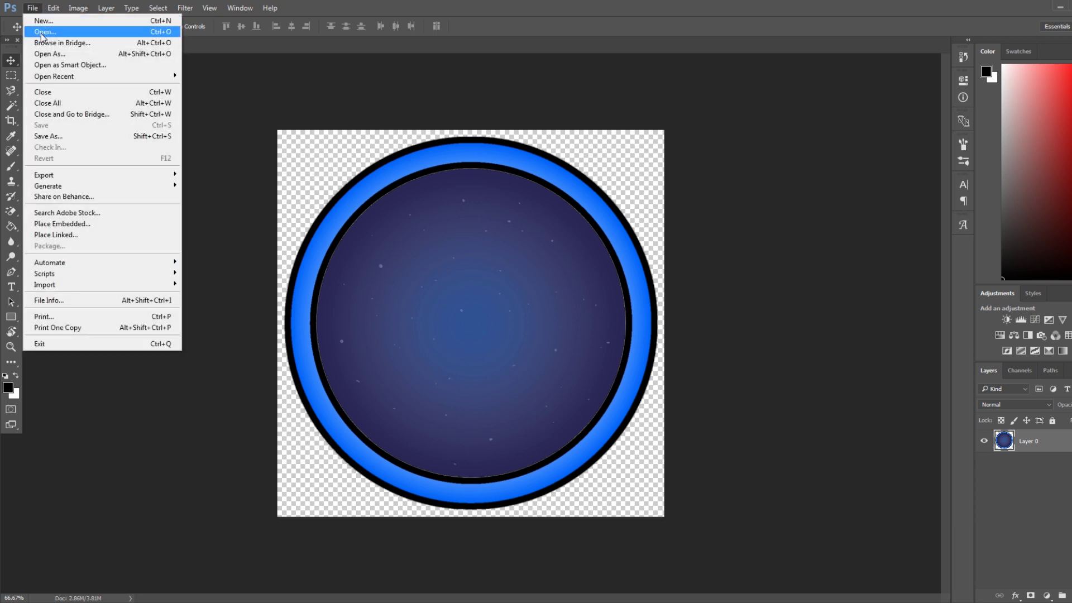
click(42, 29)
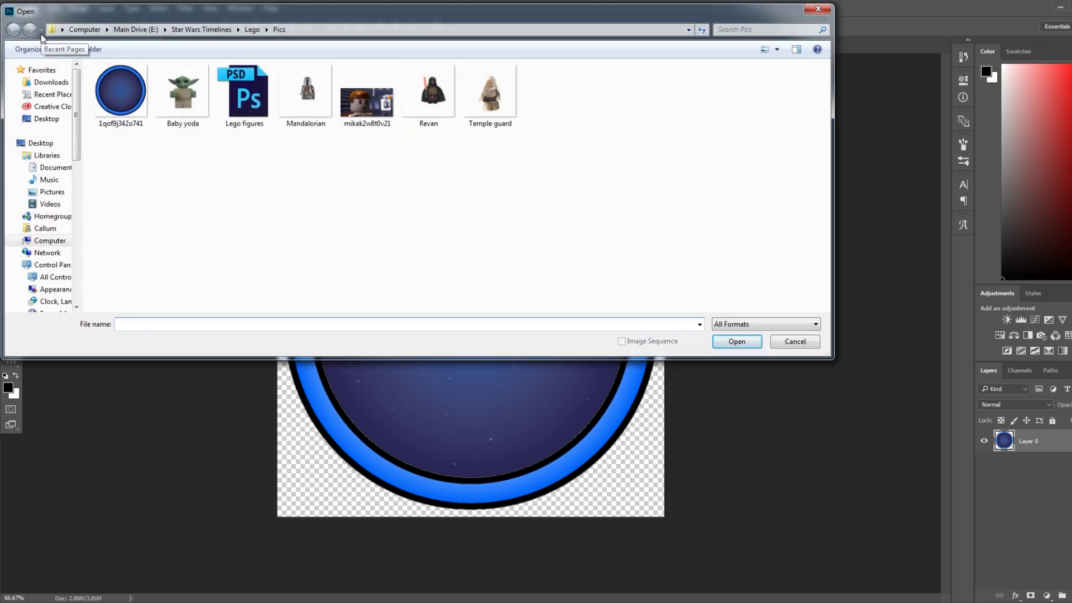
click(484, 109)
double_click(484, 109)
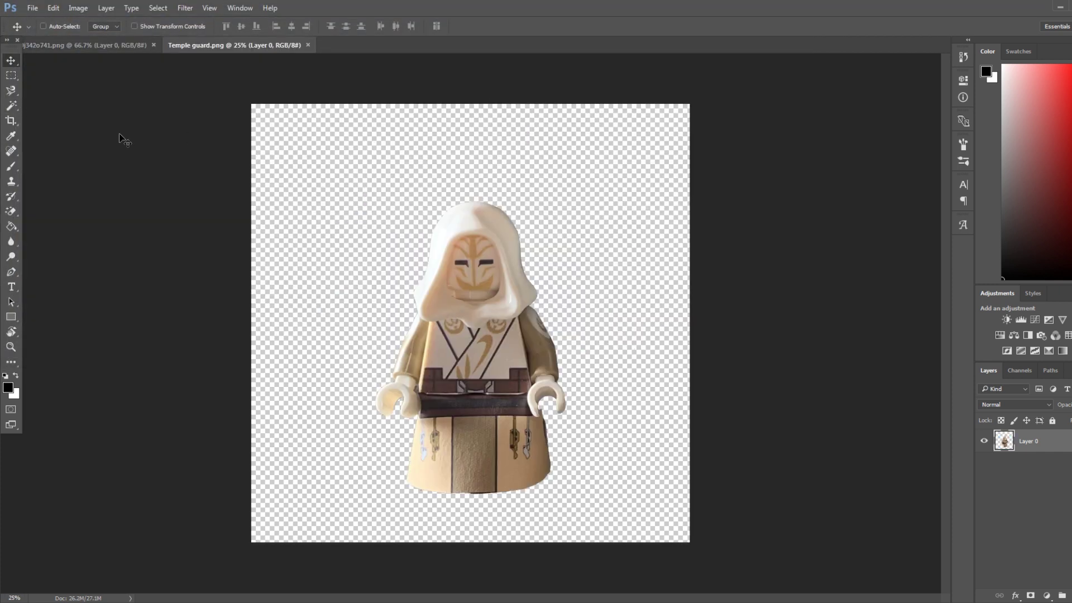
Bring the Temple guard figure into the badge as Layer 1, scale it to about 71.88%, and centre its head in the circle
drag(427, 299, 501, 316)
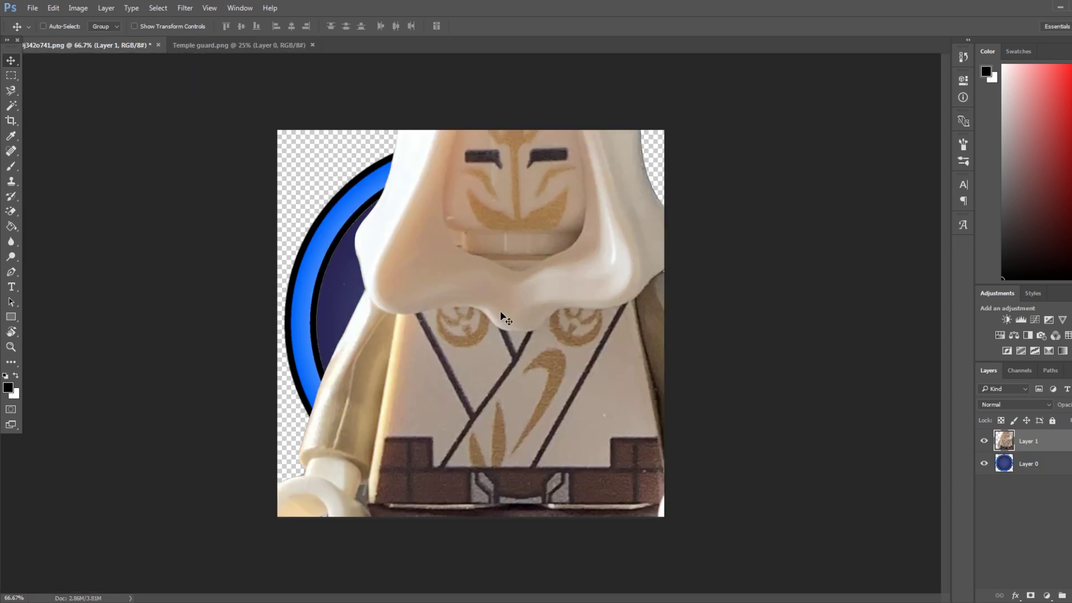
key(ctrl+t)
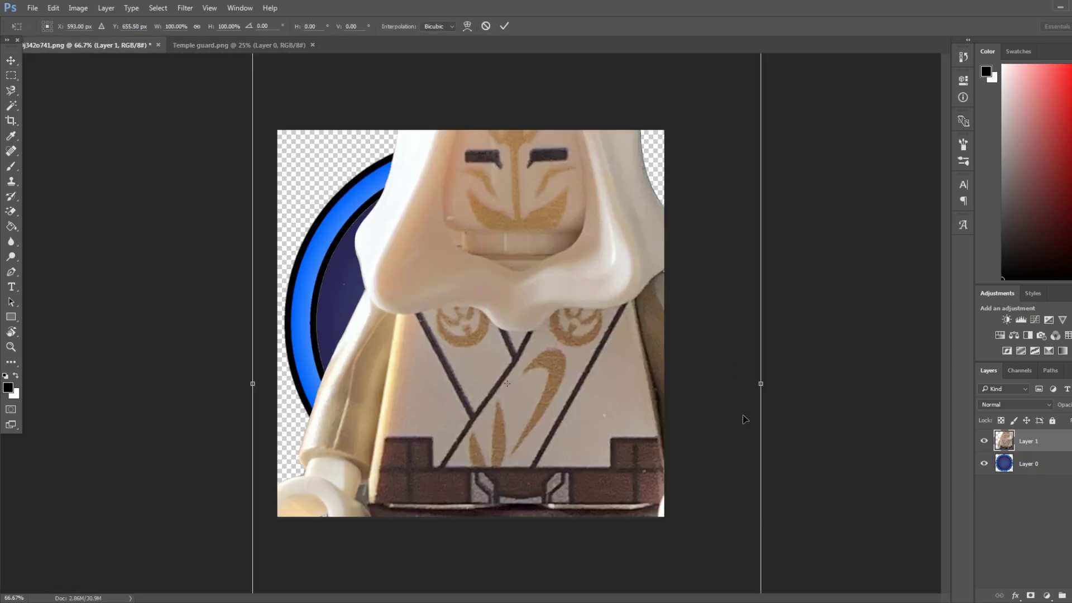
key(ctrl+minus)
key(ctrl+minus)
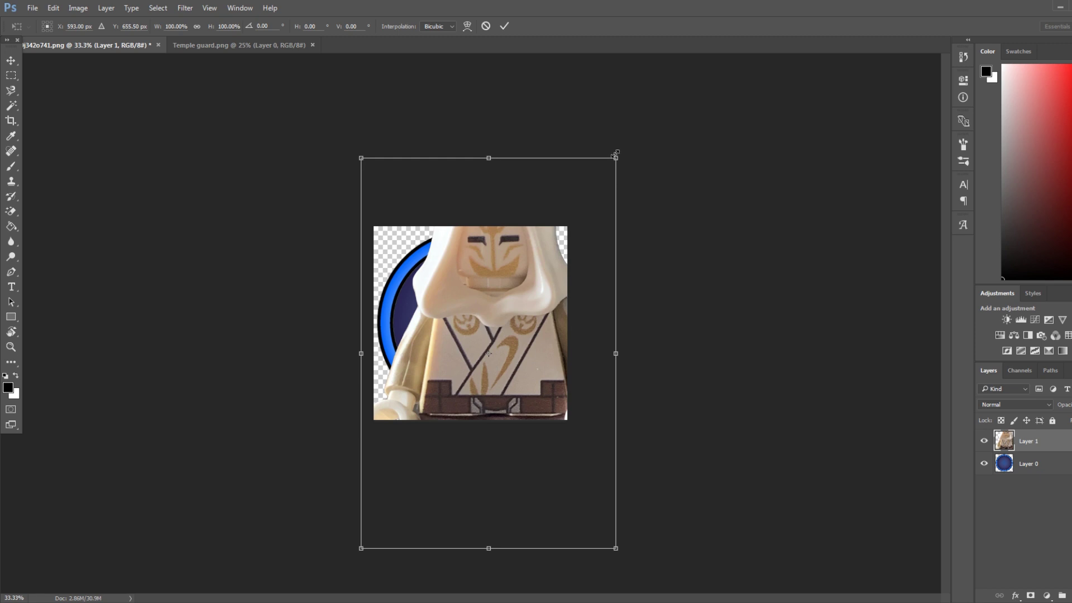
drag(616, 155, 583, 186)
drag(518, 267, 484, 336)
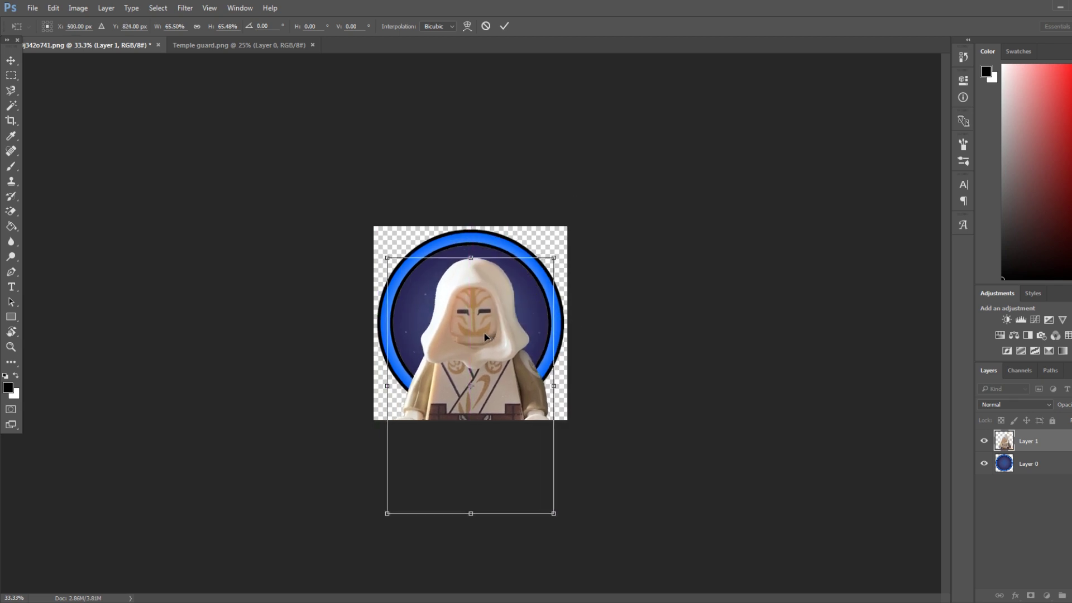
key(ctrl+plus)
key(ctrl+plus)
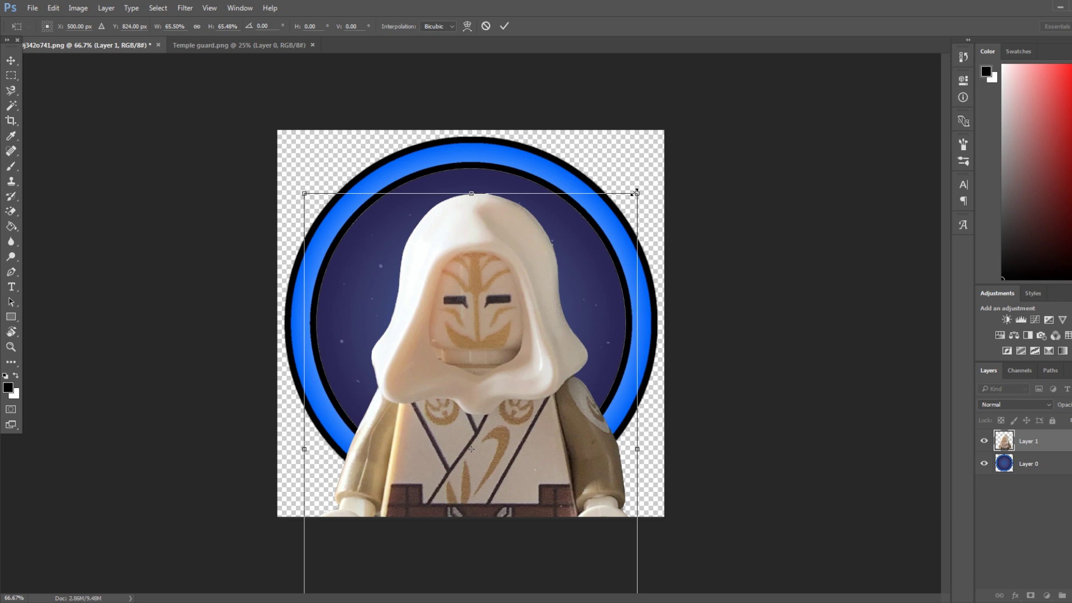
drag(635, 193, 670, 145)
mouse_move(575, 240)
mouse_down()
mouse_move(559, 249)
mouse_move(567, 257)
mouse_up()
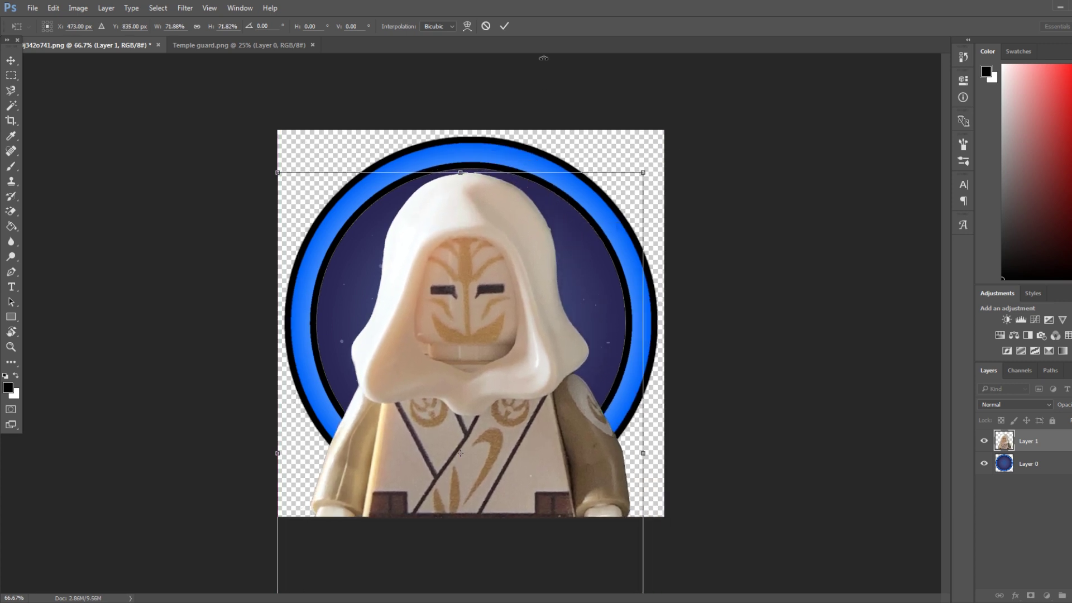
click(504, 27)
key(Right)
key(Right)
key(Right)
key(Right)
key(Right)
key(Right)
key(Right)
key(Right)
key(Right)
key(Right)
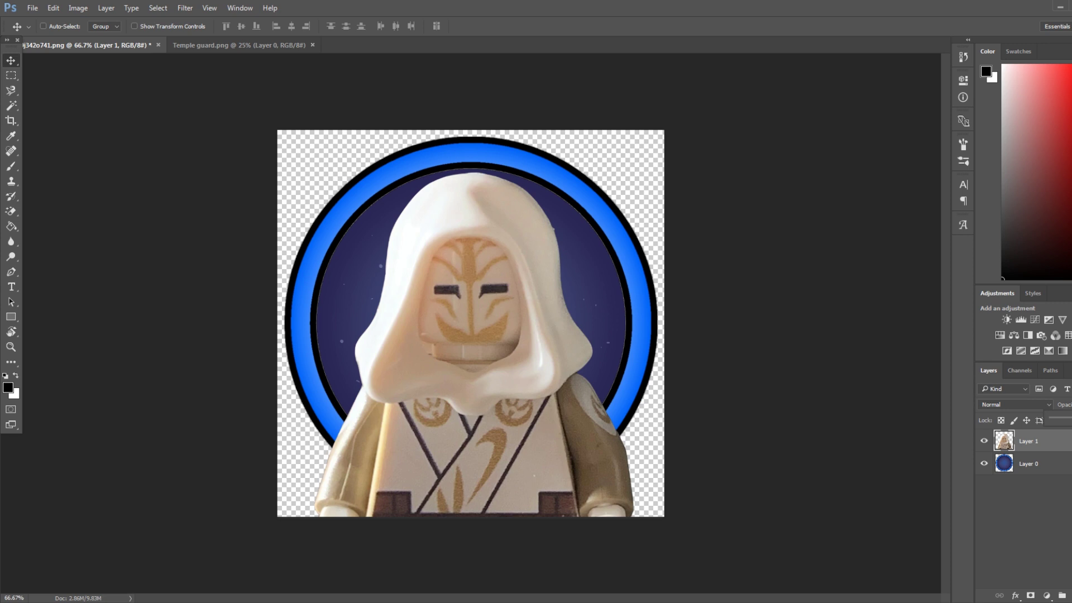
Fade Layer 1 and delete the robe below the inner ring using a Magnetic Lasso selection
drag(1070, 419, 1065, 420)
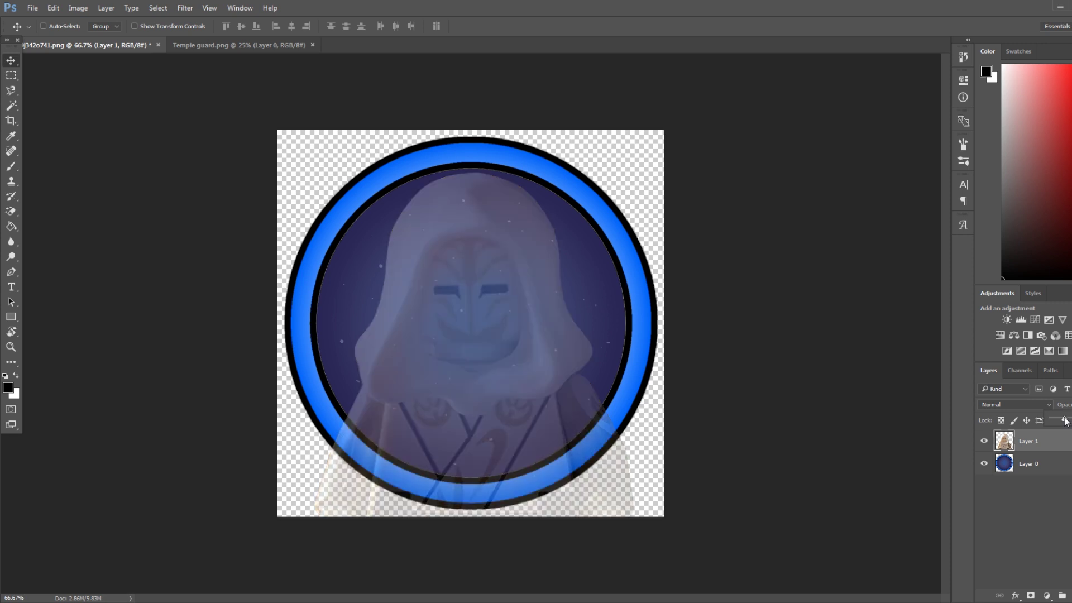
click(13, 90)
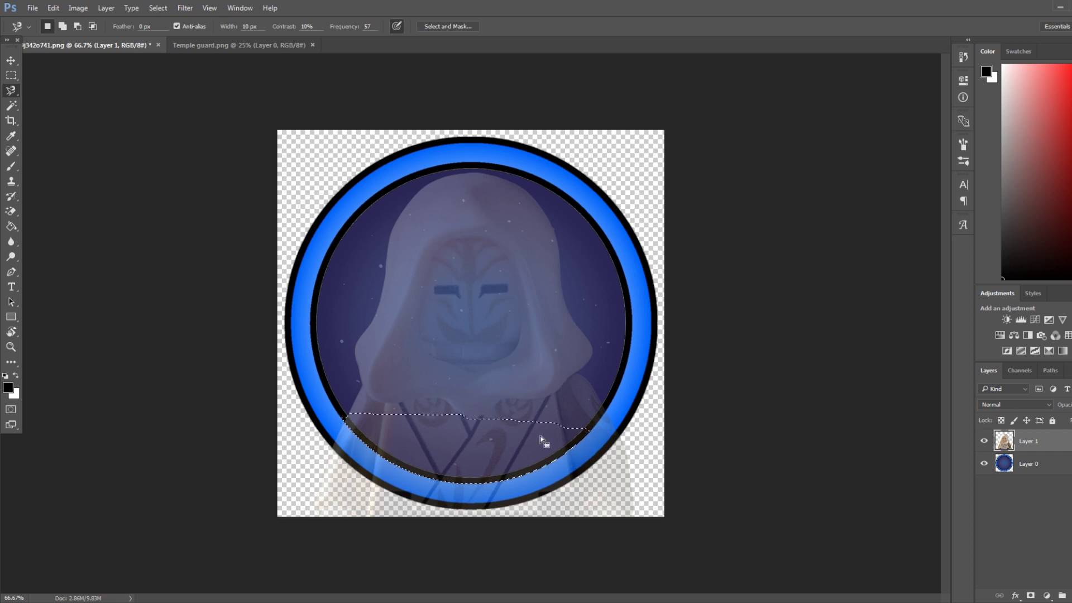
key(Escape)
click(347, 417)
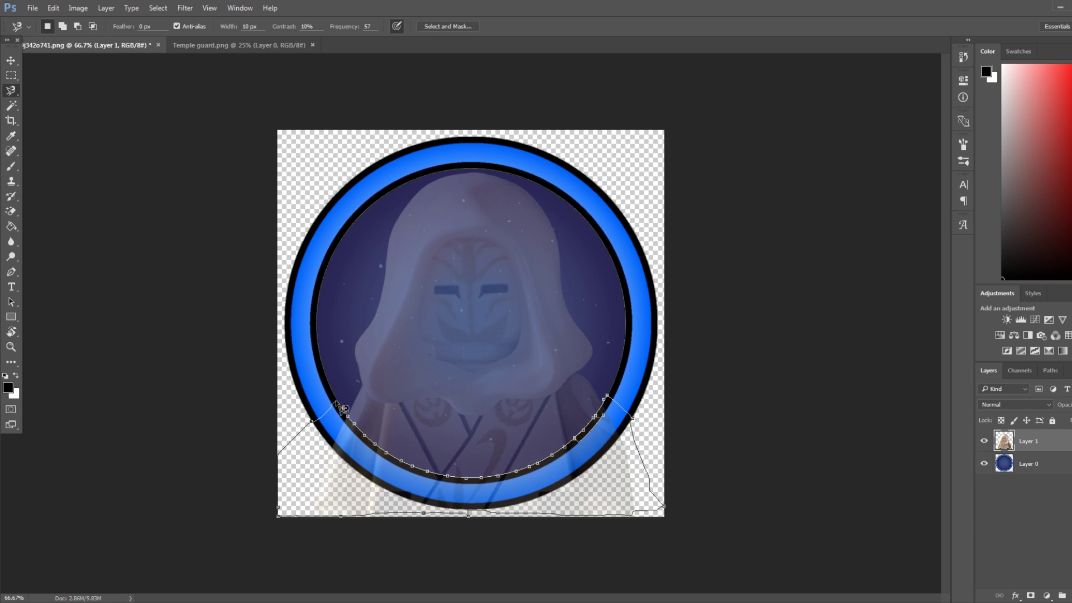
click(355, 426)
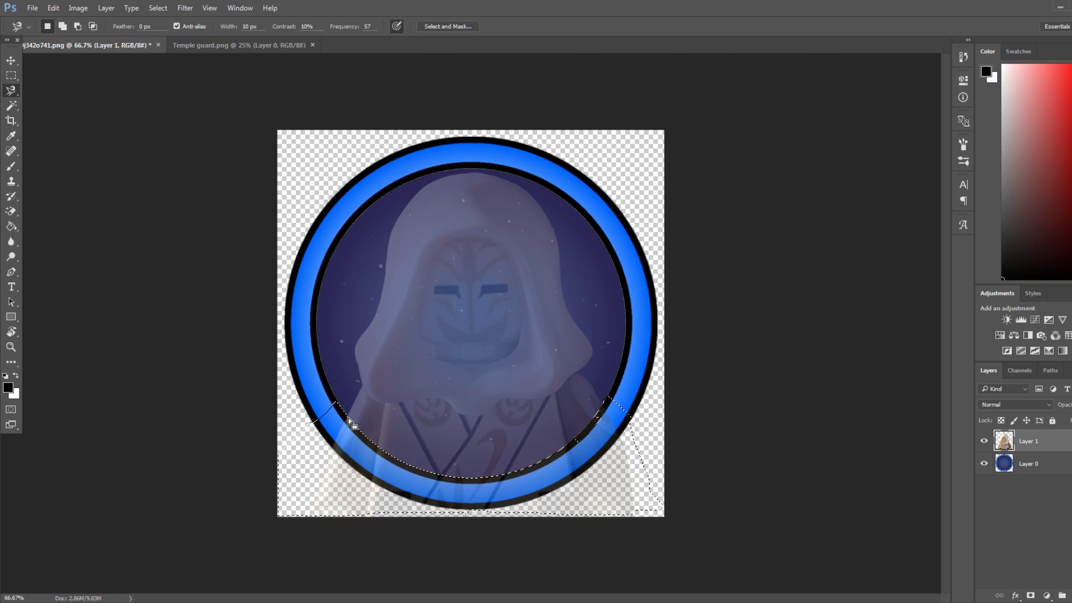
click(11, 60)
key(Delete)
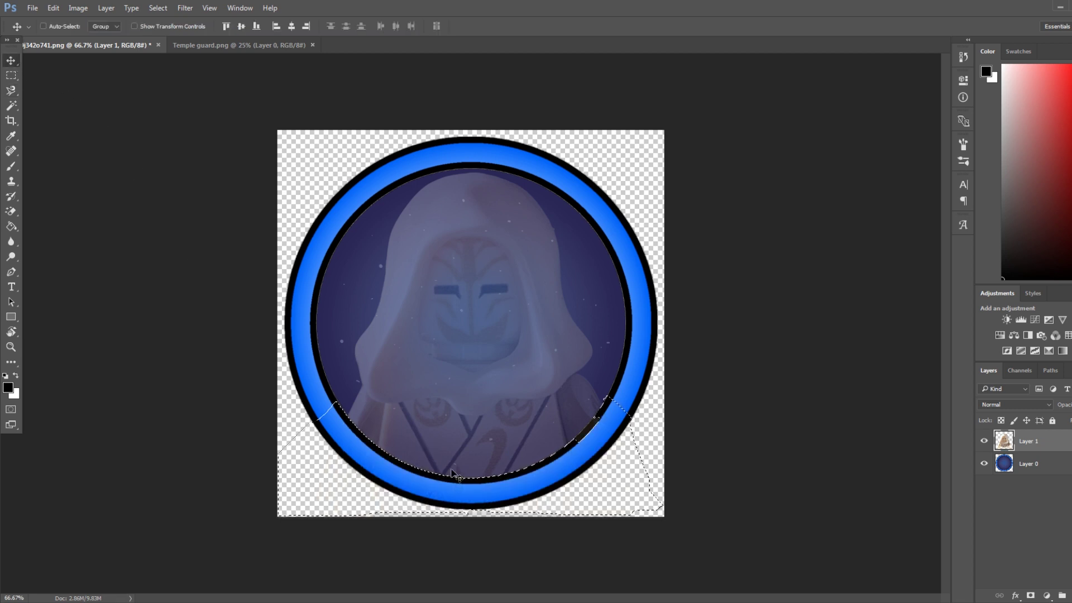
key(ctrl+d)
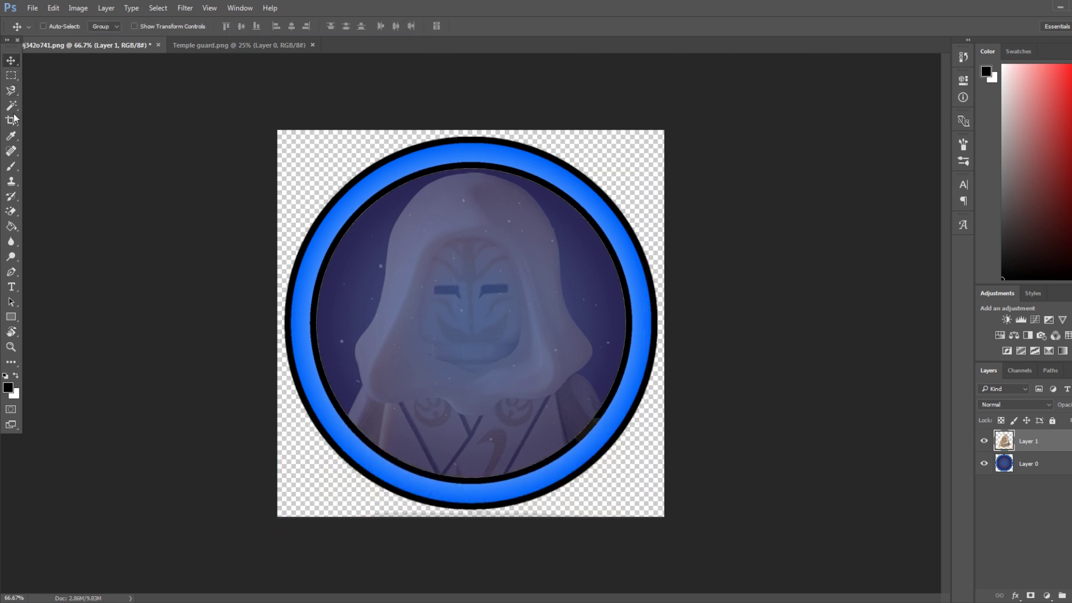
click(11, 211)
Remove the leftover sliver at the ring's lower right with a Magnetic Lasso selection
click(45, 214)
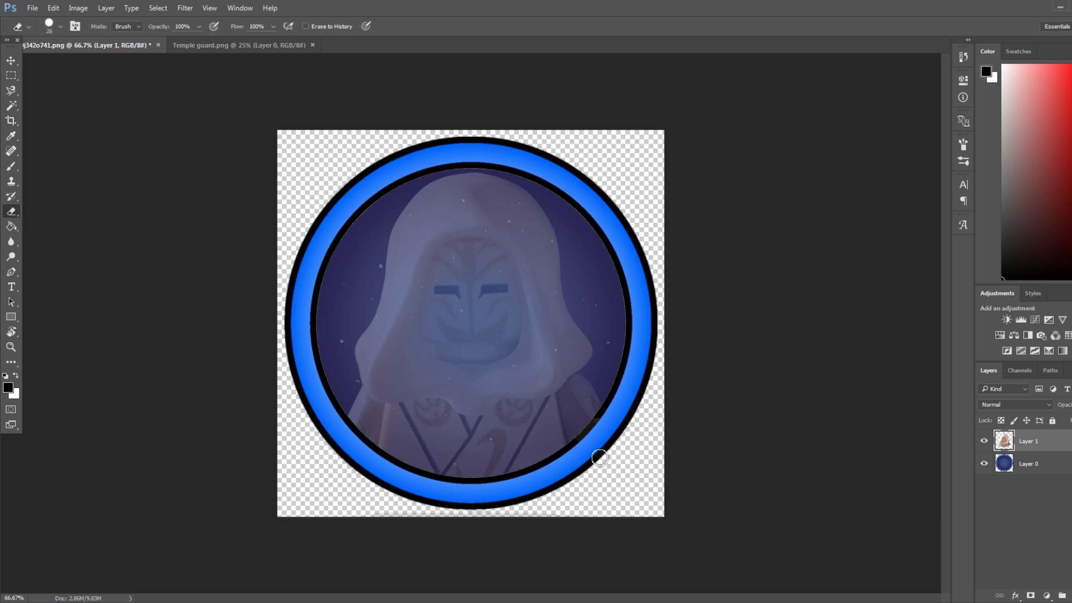
click(11, 89)
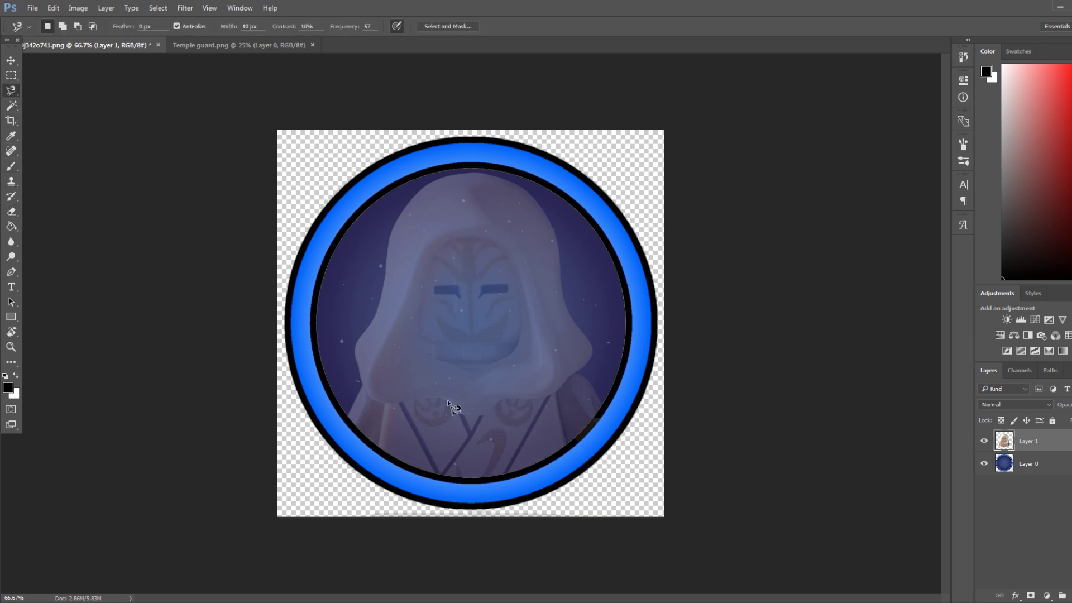
click(572, 441)
click(575, 445)
click(11, 59)
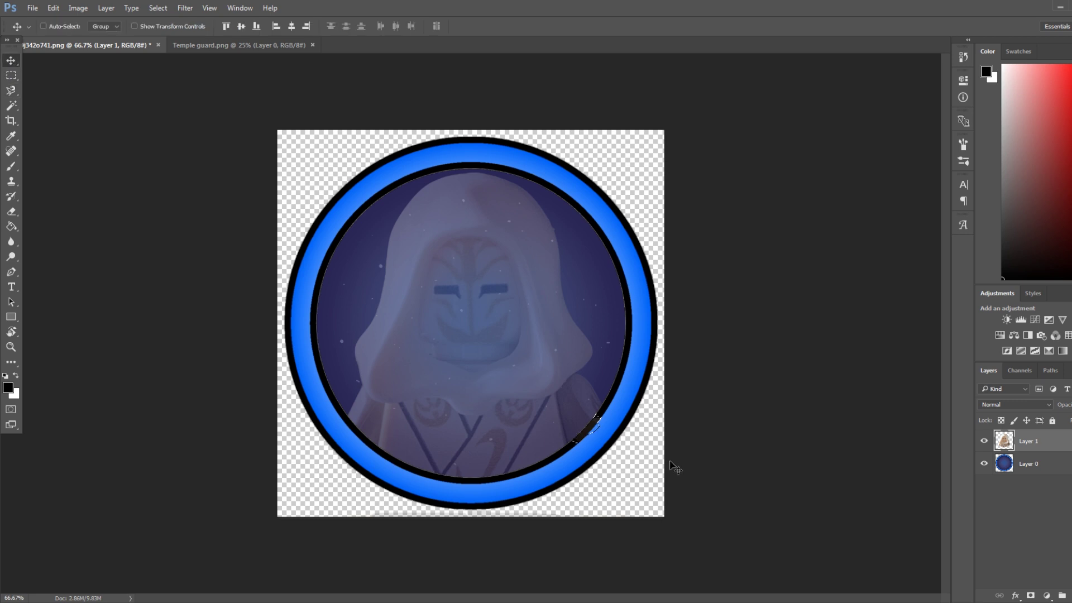
key(ctrl+d)
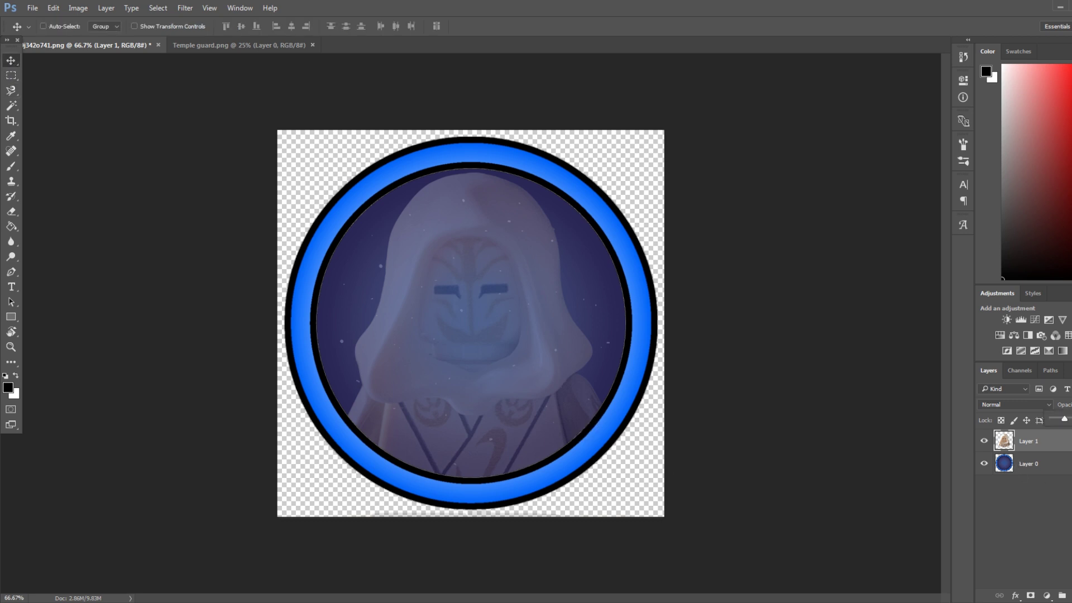
Restore Layer 1 to full opacity and erase the dark stroke along the canvas bottom edge
key(0)
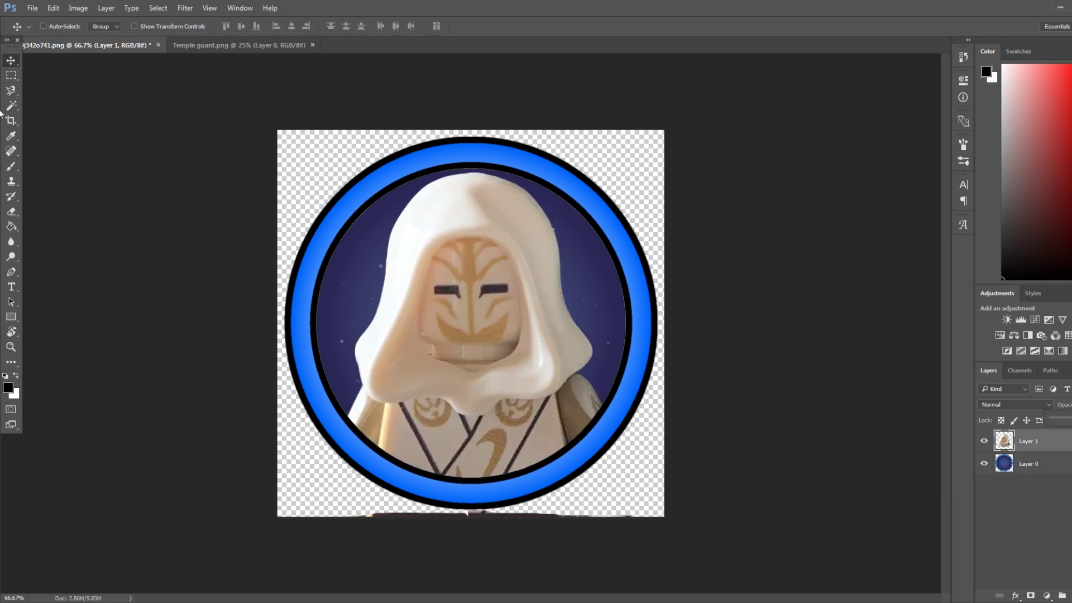
click(11, 212)
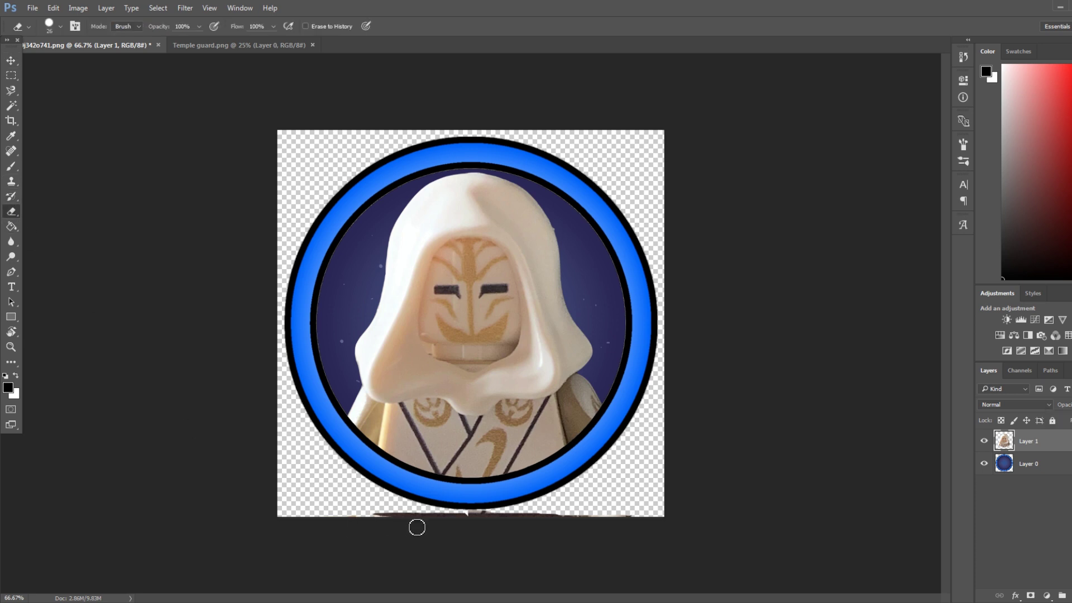
click(60, 27)
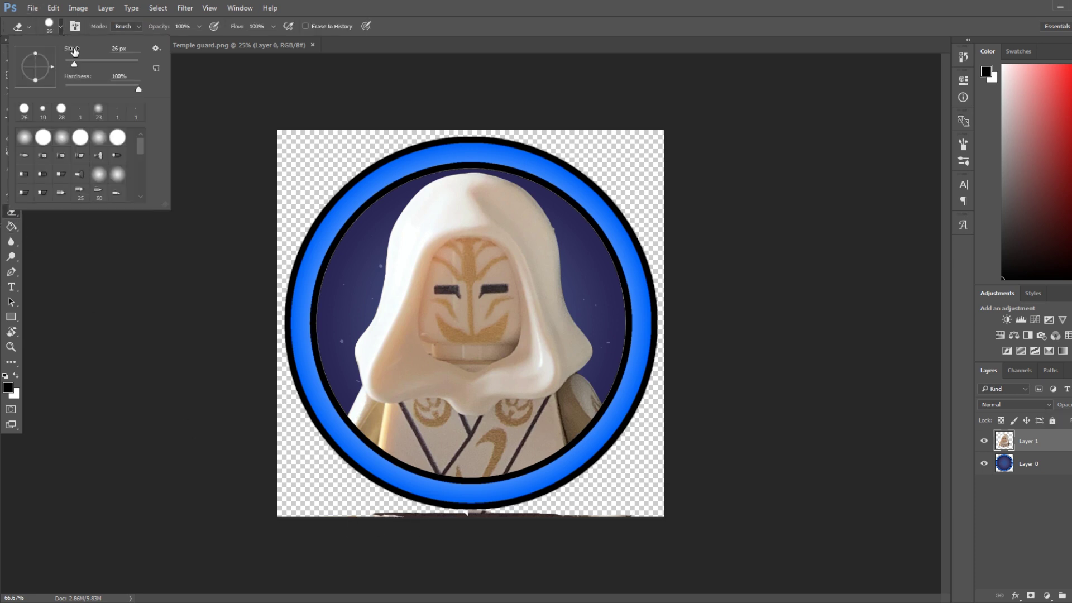
drag(371, 509, 642, 520)
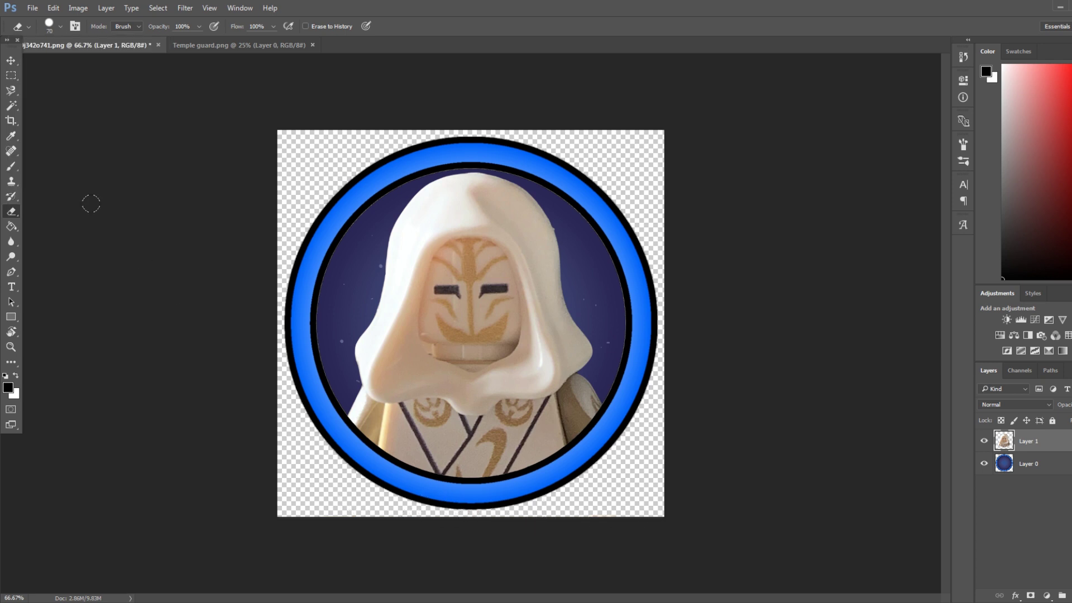
click(15, 65)
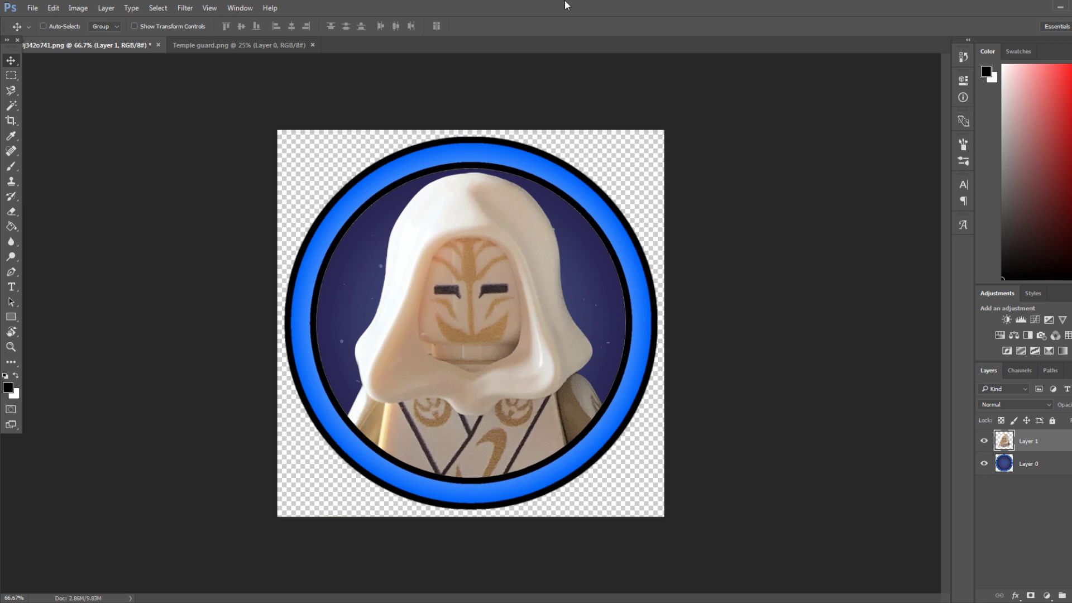
Save the badge as Profile Pictures.psd with Maximize Compatibility confirmed
key(ctrl+shift+s)
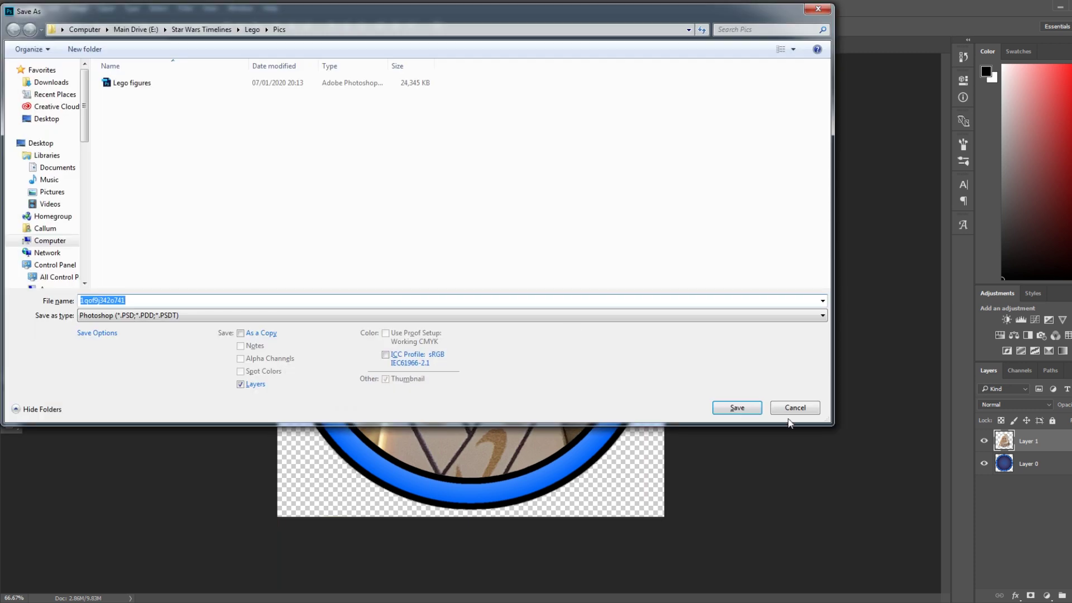
click(809, 406)
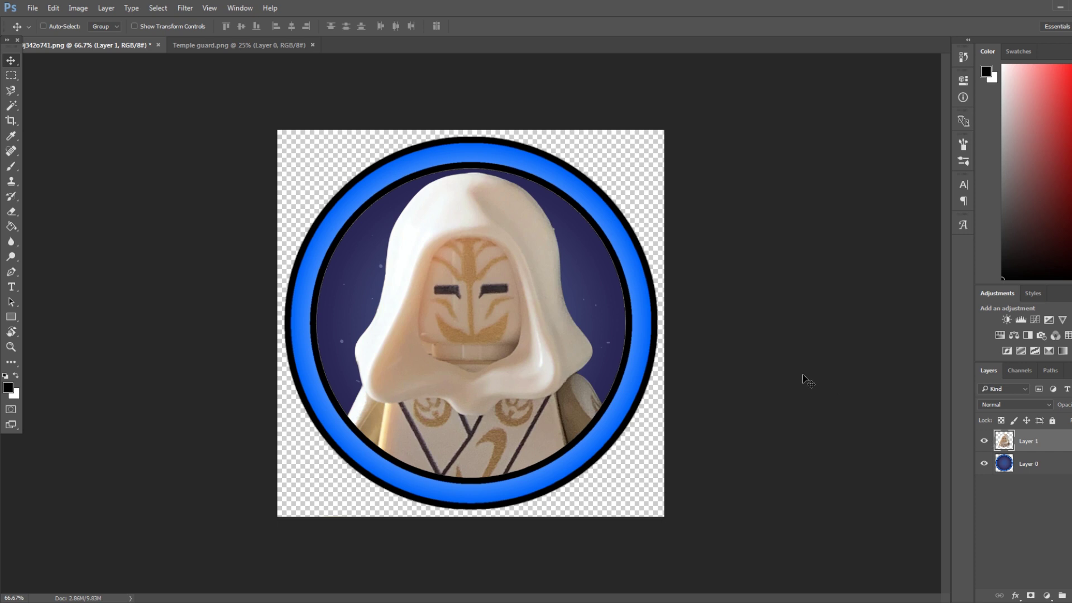
key(ctrl+shift+s)
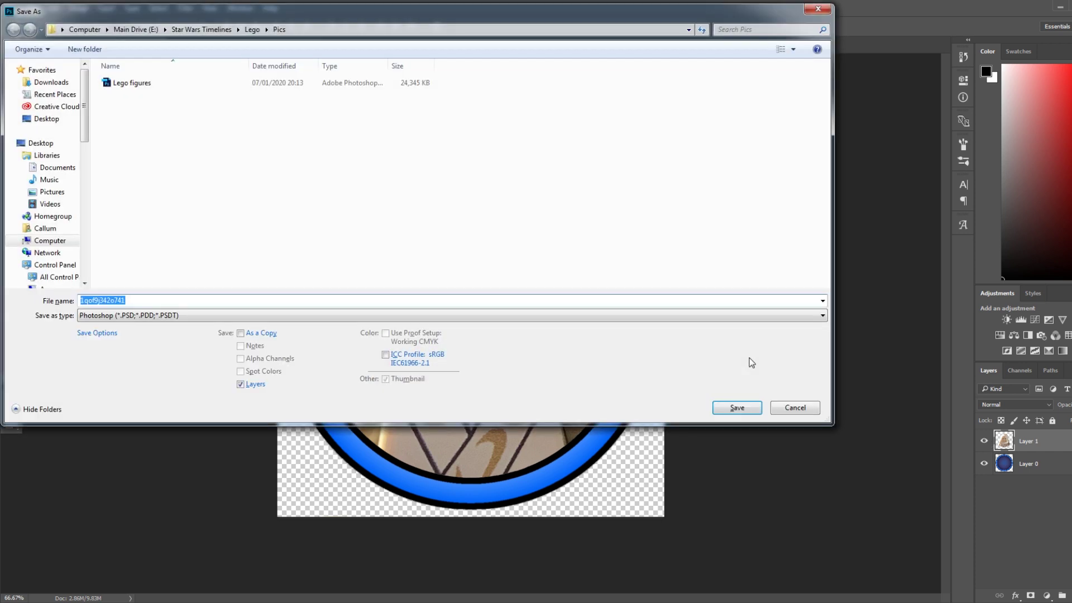
text(Profile Pictures)
key(Return)
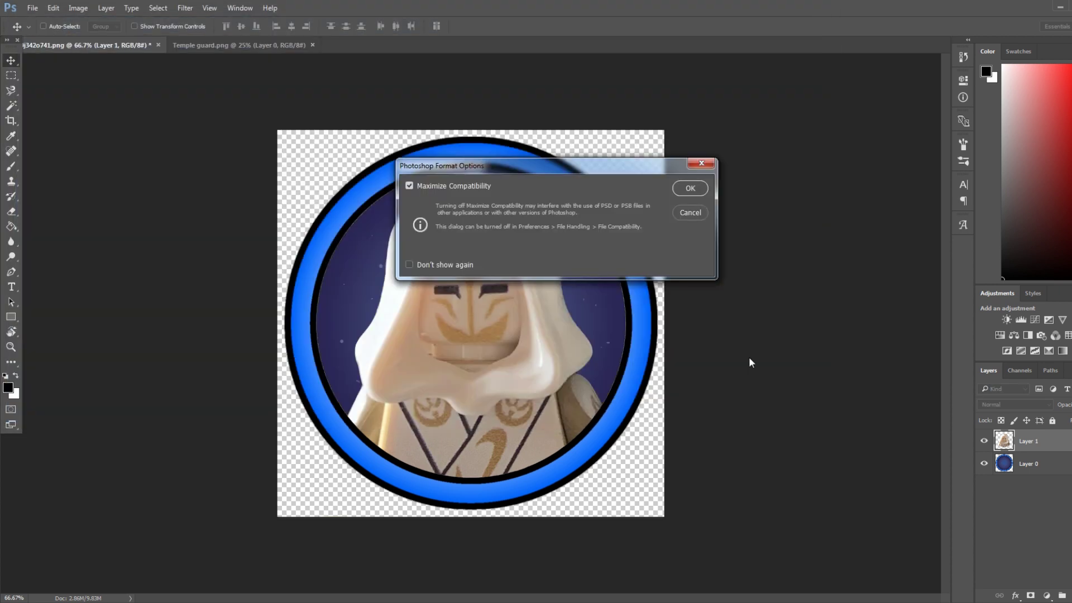
key(Return)
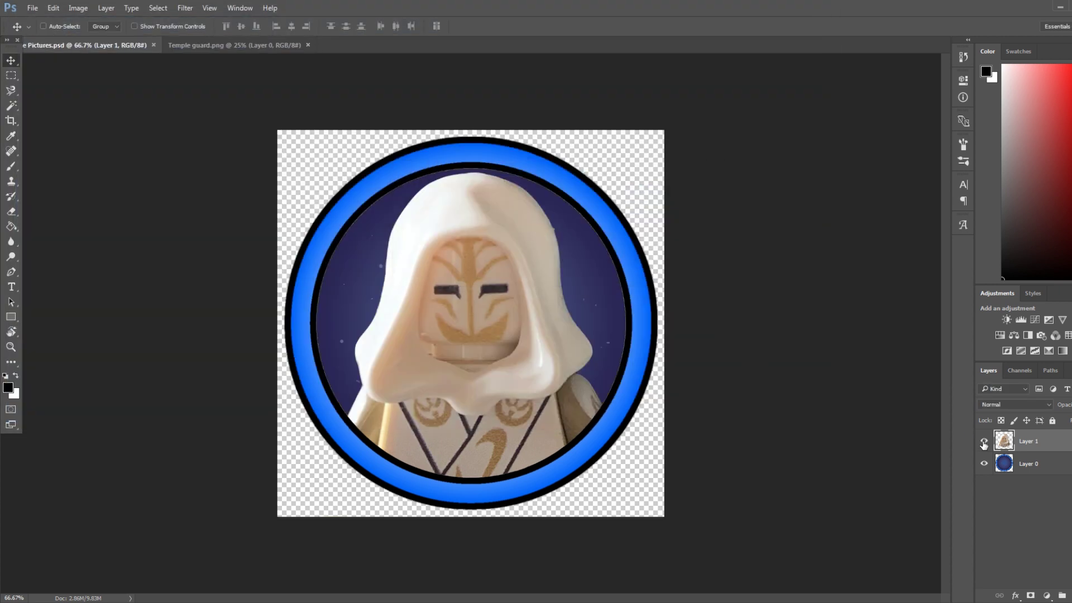
Hide the Temple guard layer and open Baby yoda.png
click(984, 441)
click(24, 9)
click(42, 27)
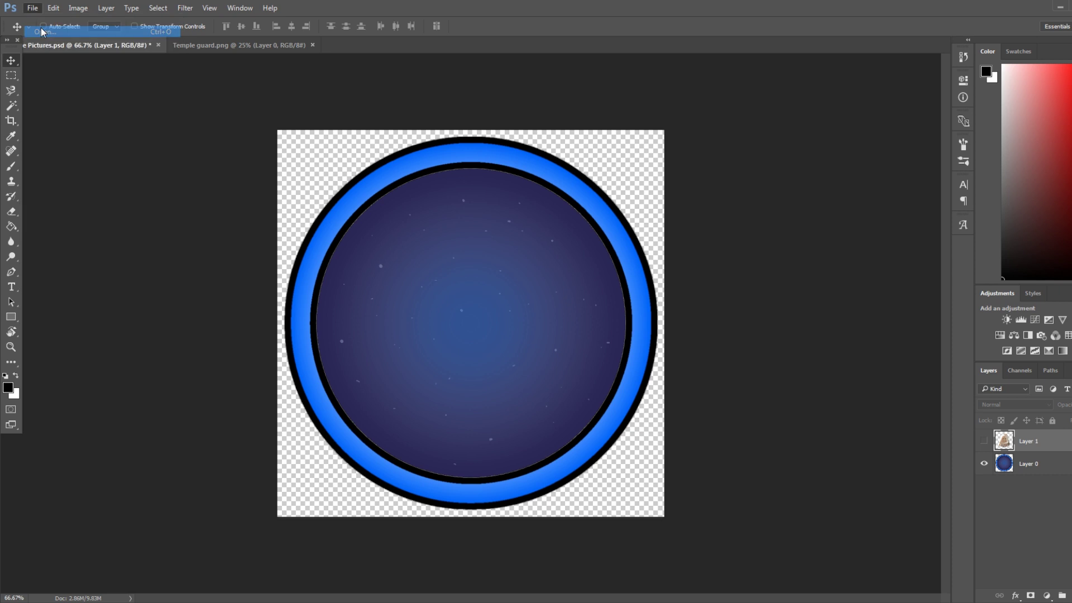
double_click(184, 98)
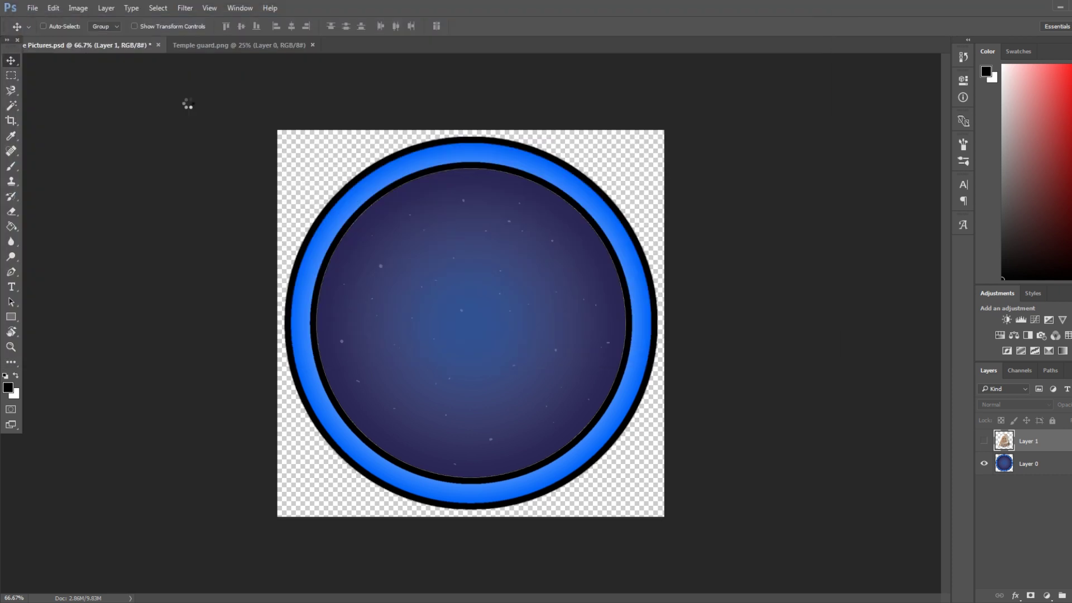
Copy Baby Yoda into Profile Pictures as Layer 2 and shrink it into the circle
mouse_move(459, 336)
mouse_down()
mouse_move(499, 287)
mouse_move(192, 38)
mouse_move(81, 47)
mouse_move(124, 96)
mouse_move(463, 328)
mouse_up()
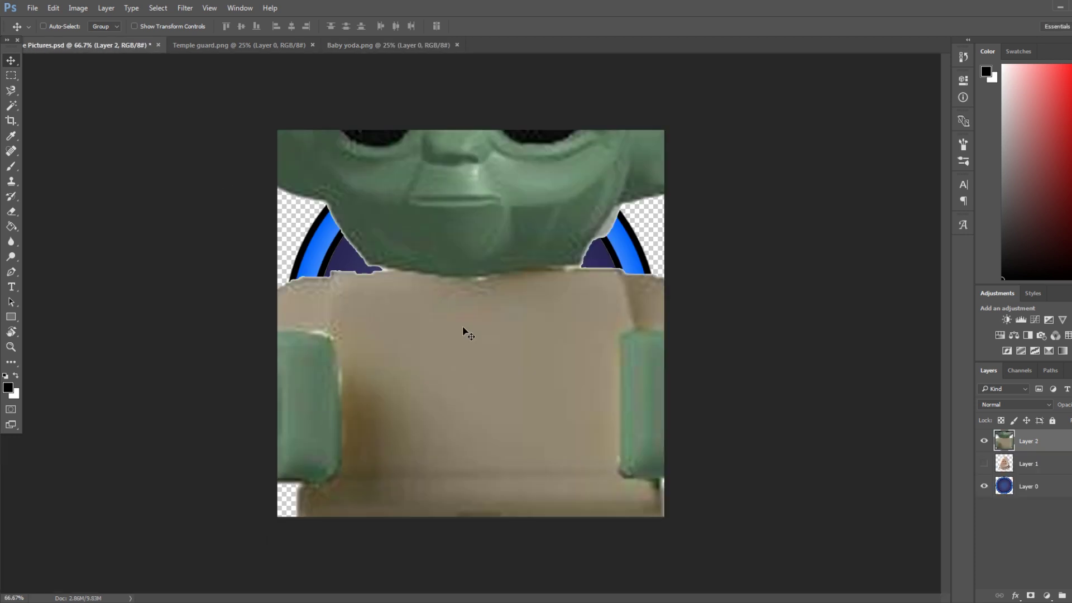
key(ctrl+t)
key(ctrl+minus)
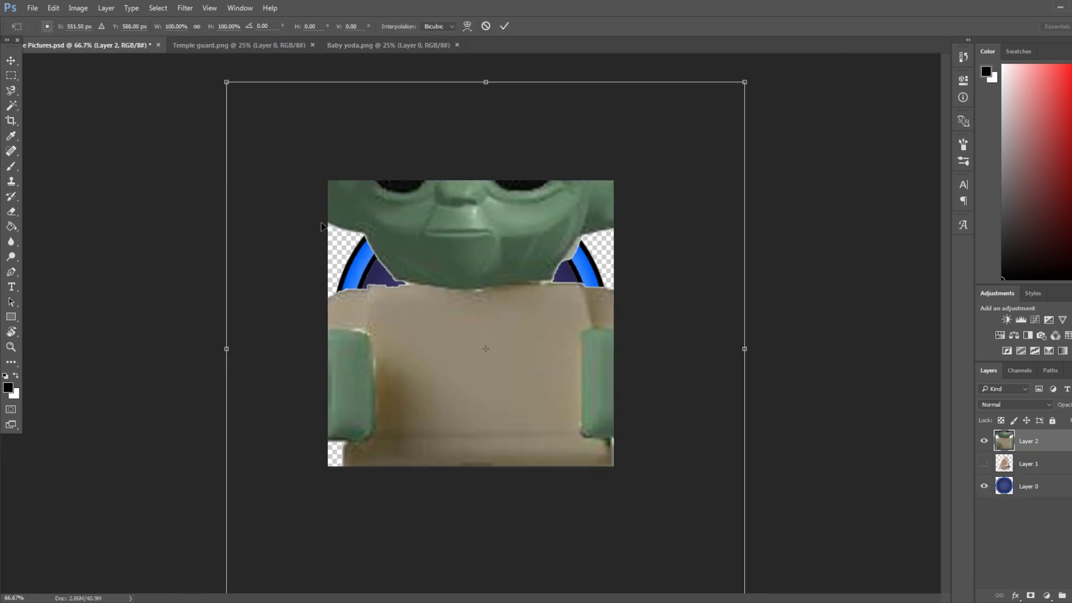
key(ctrl+minus)
drag(662, 156, 507, 361)
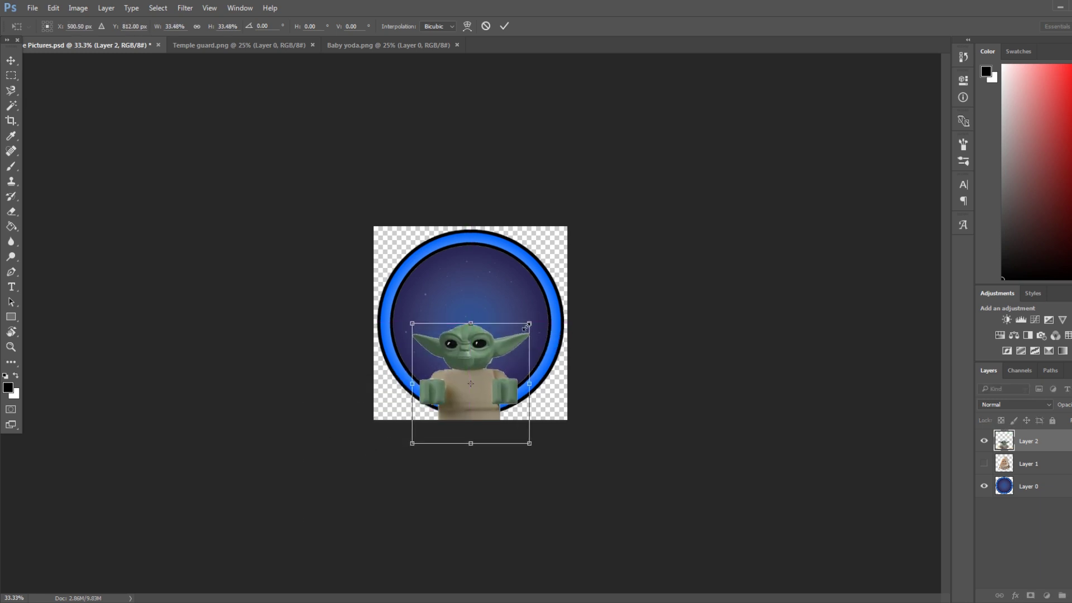
Fine-tune Baby Yoda to about 36.86% and centre it within the ring
mouse_move(529, 318)
mouse_down()
mouse_move(579, 278)
mouse_move(542, 308)
mouse_up()
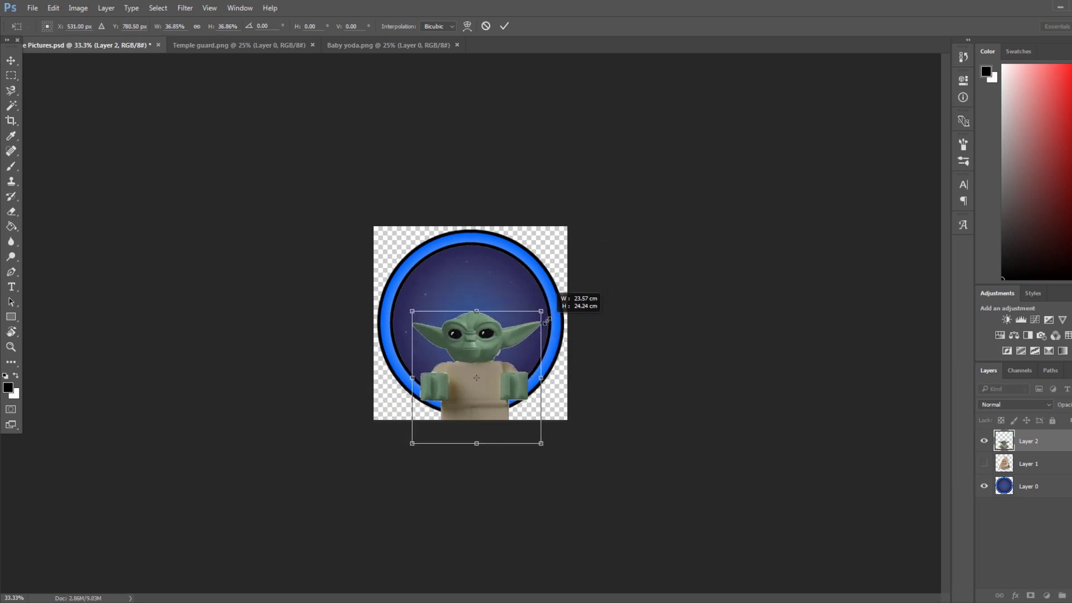
drag(515, 344, 510, 343)
key(Up)
key(Up)
key(Up)
key(Up)
key(Up)
key(Up)
key(Up)
key(Up)
key(Up)
key(Up)
key(Up)
key(Up)
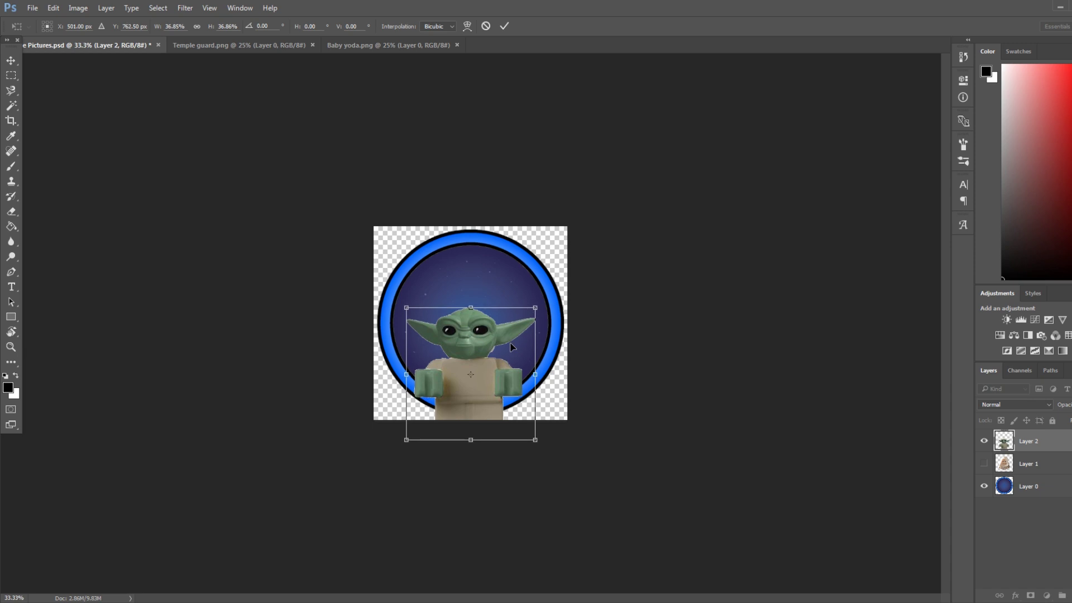
key(Right)
key(Right)
key(Right)
key(Right)
key(Right)
key(Right)
key(Right)
key(Right)
key(Right)
key(Right)
key(Right)
key(Right)
key(Right)
key(Right)
key(Right)
key(Right)
key(Right)
key(Right)
key(Up)
key(Up)
key(Up)
key(Up)
key(Up)
key(Up)
key(shift+Up)
key(shift+Up)
key(shift+Up)
key(shift+Up)
key(shift+Up)
key(shift+Up)
key(shift+Up)
key(shift+Up)
key(shift+Up)
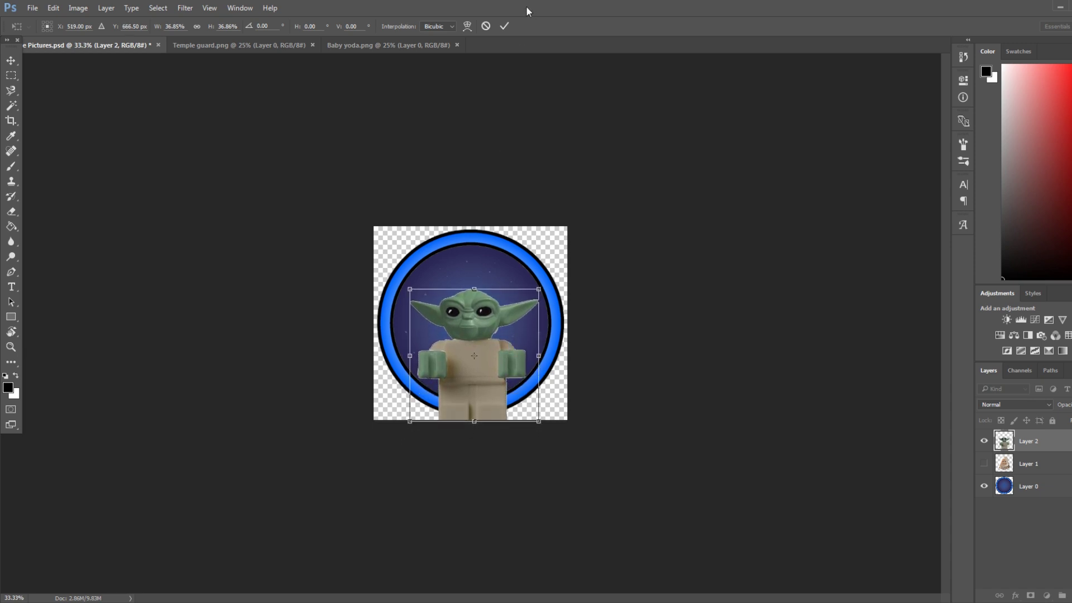
click(503, 27)
key(ctrl+plus)
key(ctrl+plus)
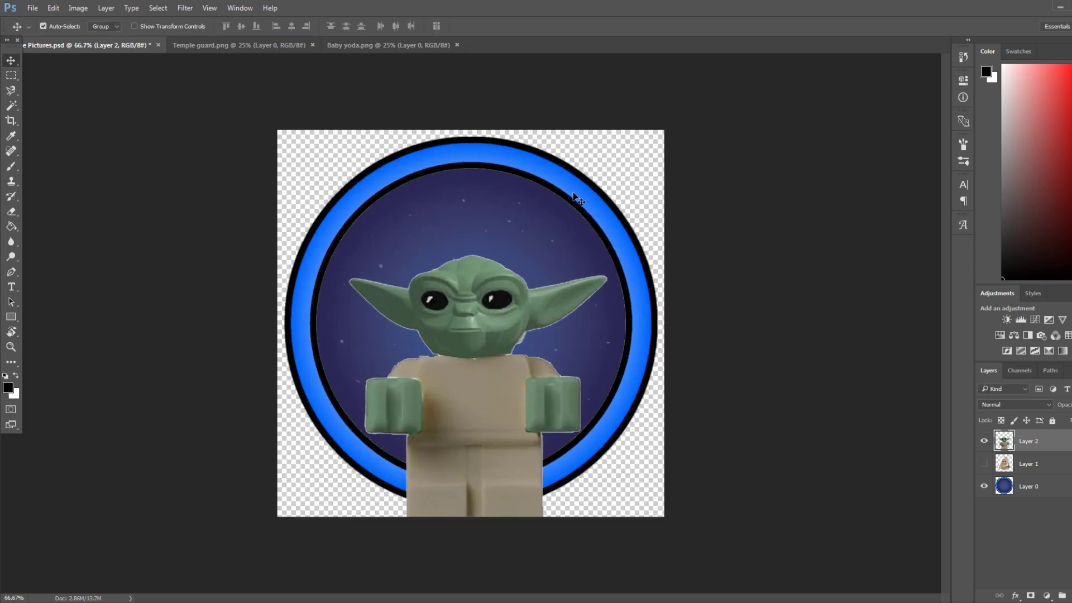
Lower Layer 2 to 30% opacity and delete Baby Yoda's body below the inner ring
click(11, 90)
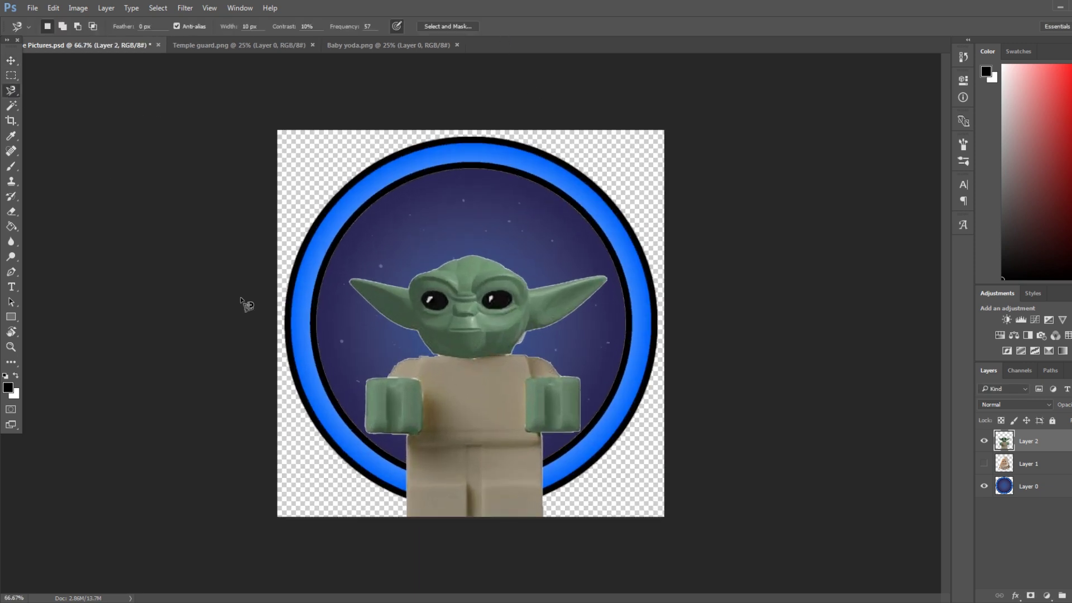
key(3)
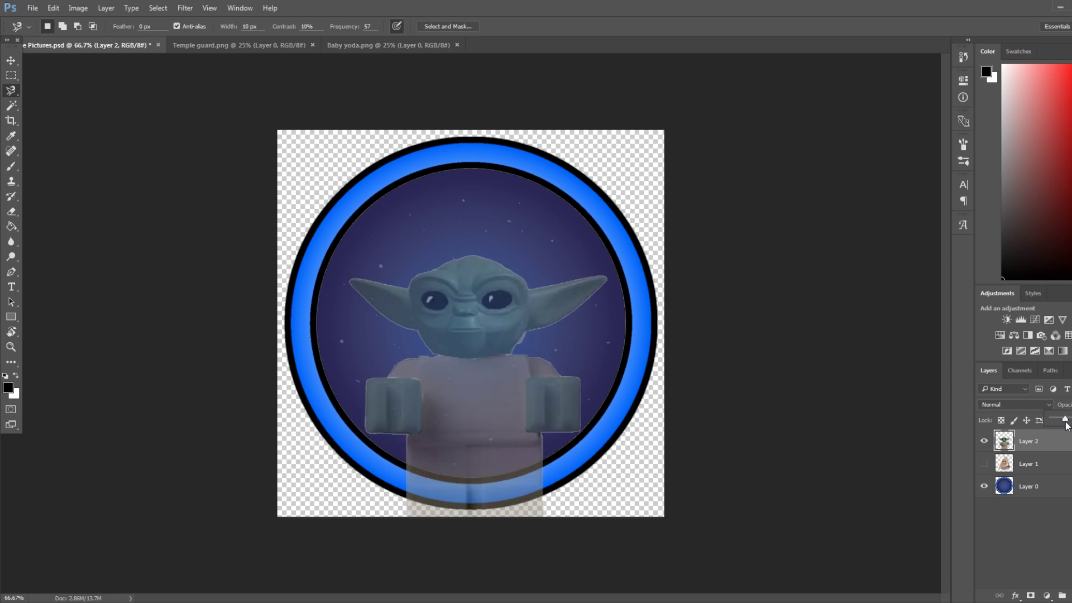
click(387, 454)
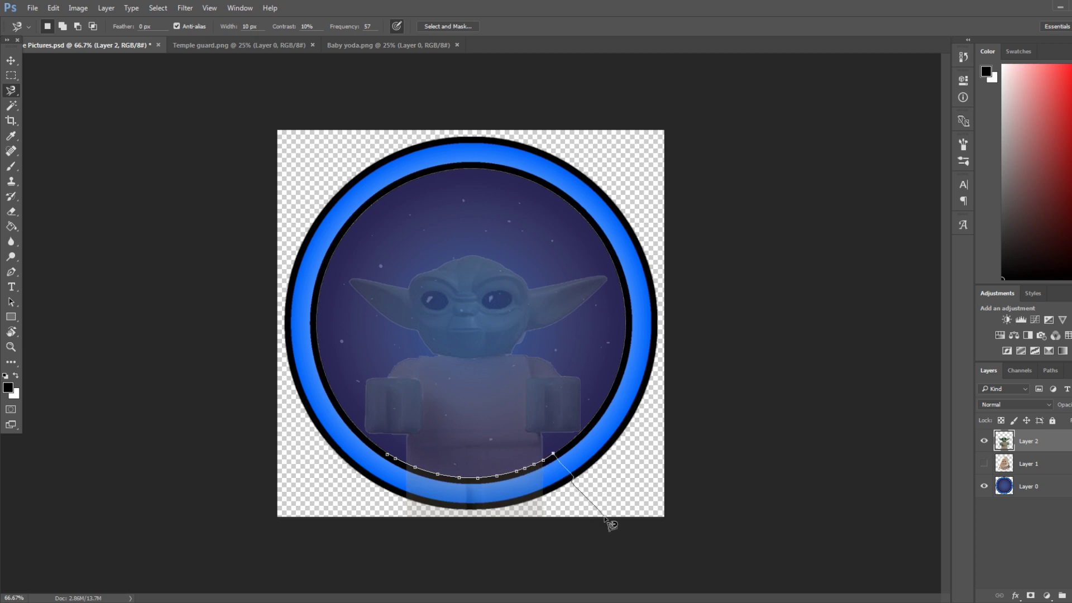
click(393, 461)
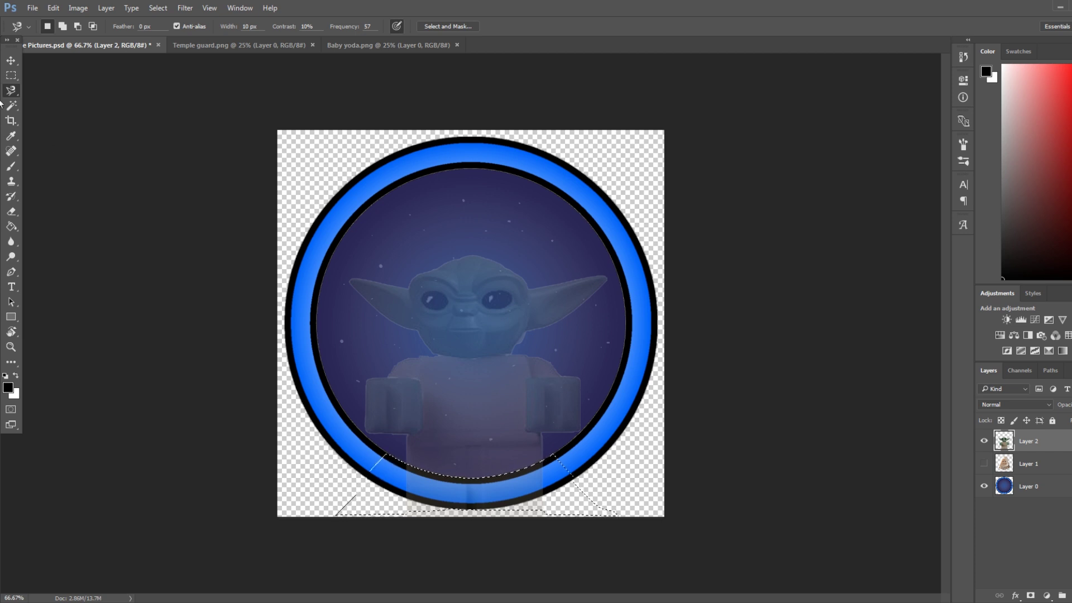
click(11, 60)
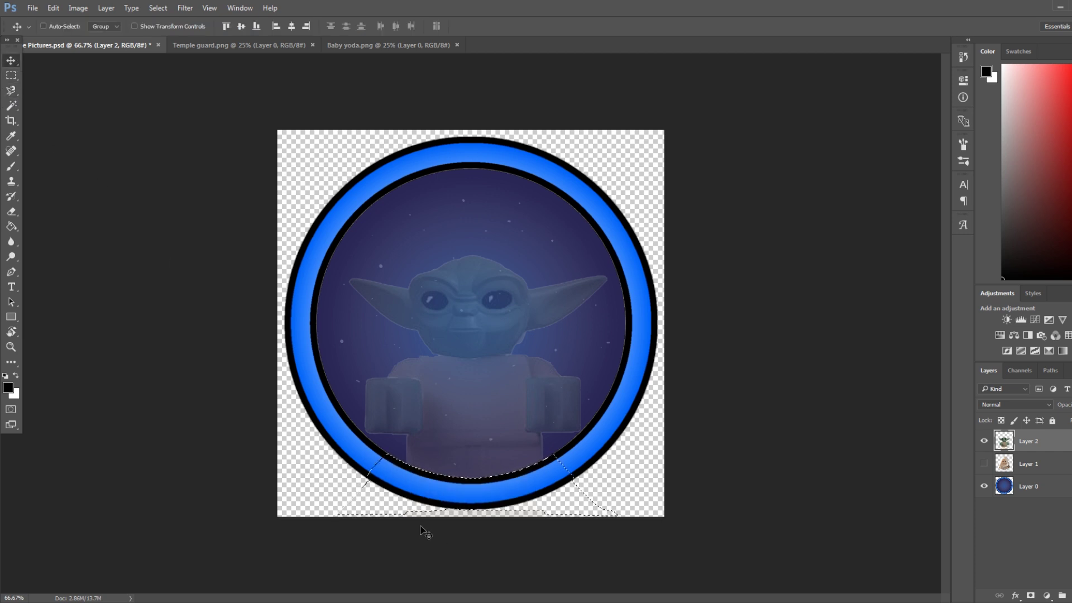
key(Delete)
key(ctrl+d)
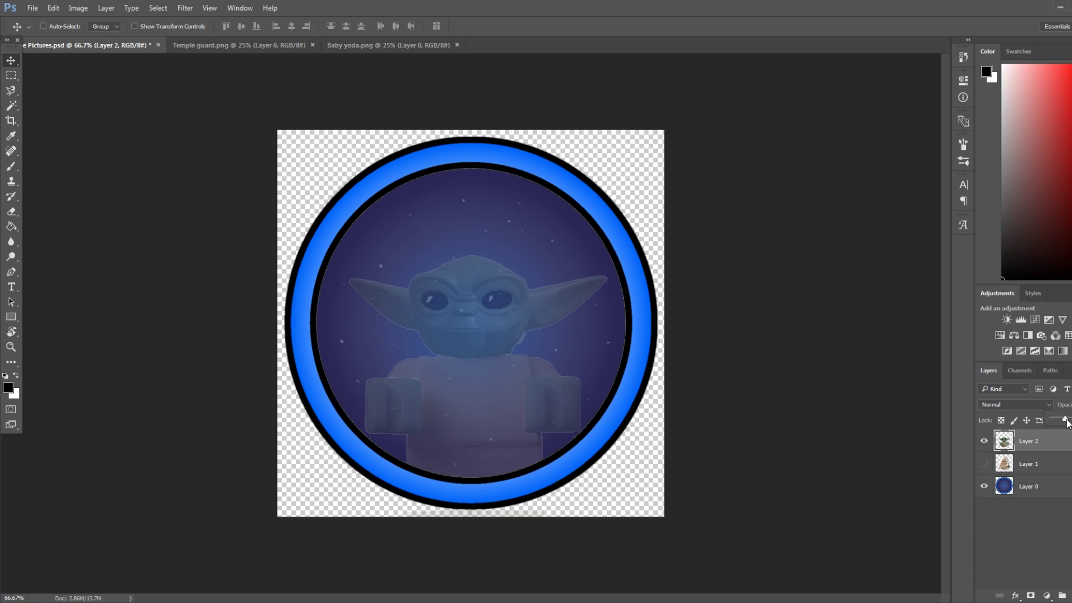
Return Layer 2 to 100% opacity and erase the tan strip below the ring
drag(1067, 421, 1071, 421)
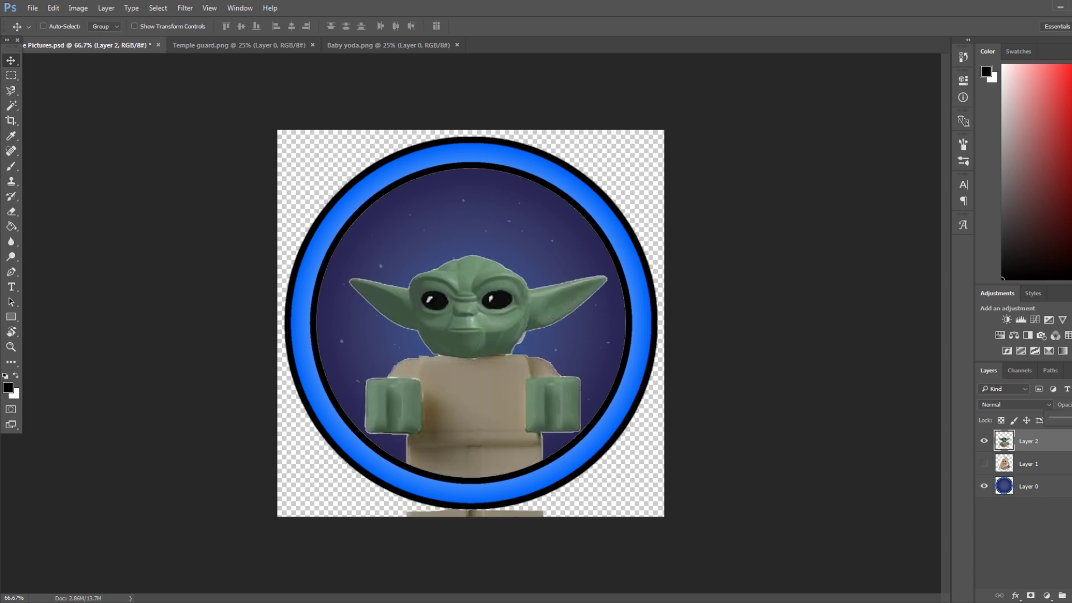
click(11, 213)
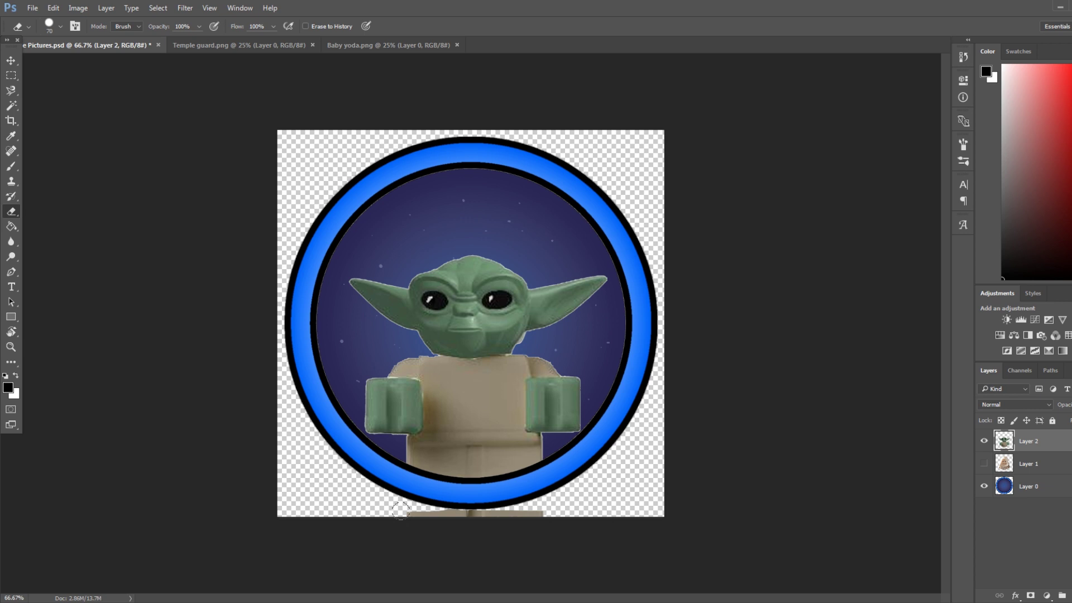
drag(401, 511, 555, 517)
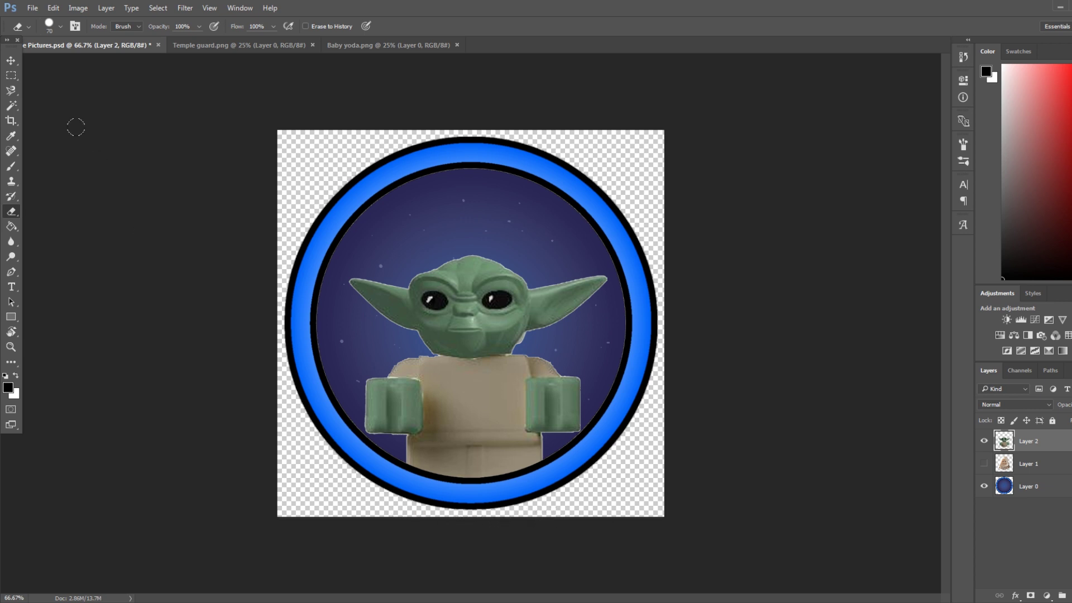
click(11, 60)
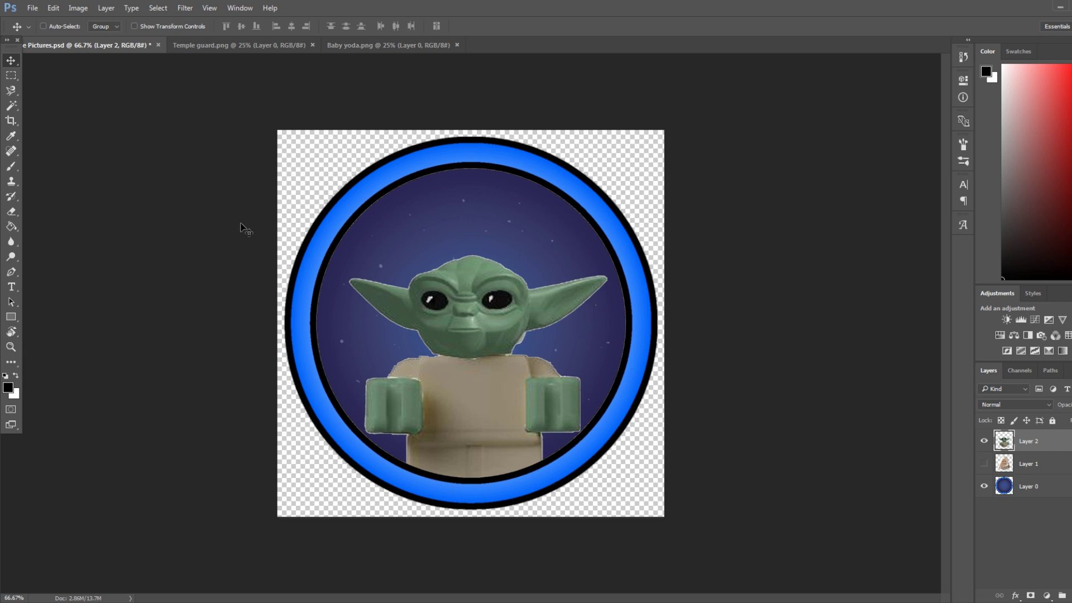
Save the badge document and toggle the nebula background layer to check it
key(ctrl+s)
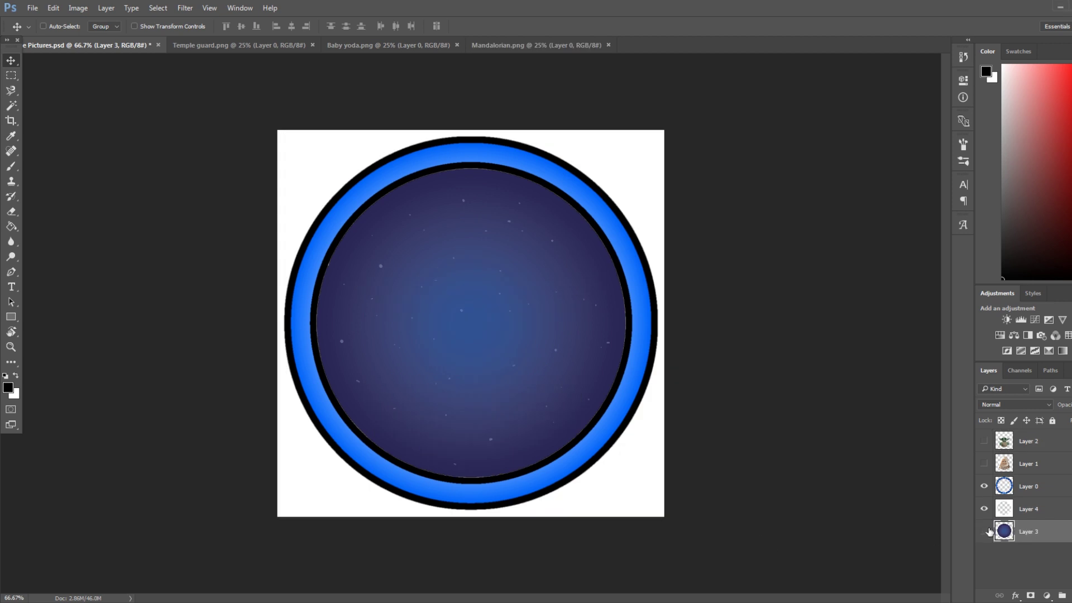
click(988, 531)
click(988, 531)
click(988, 531)
click(988, 531)
Toggle the white background and blue ring layers to inspect them, then select Layer 4
click(986, 509)
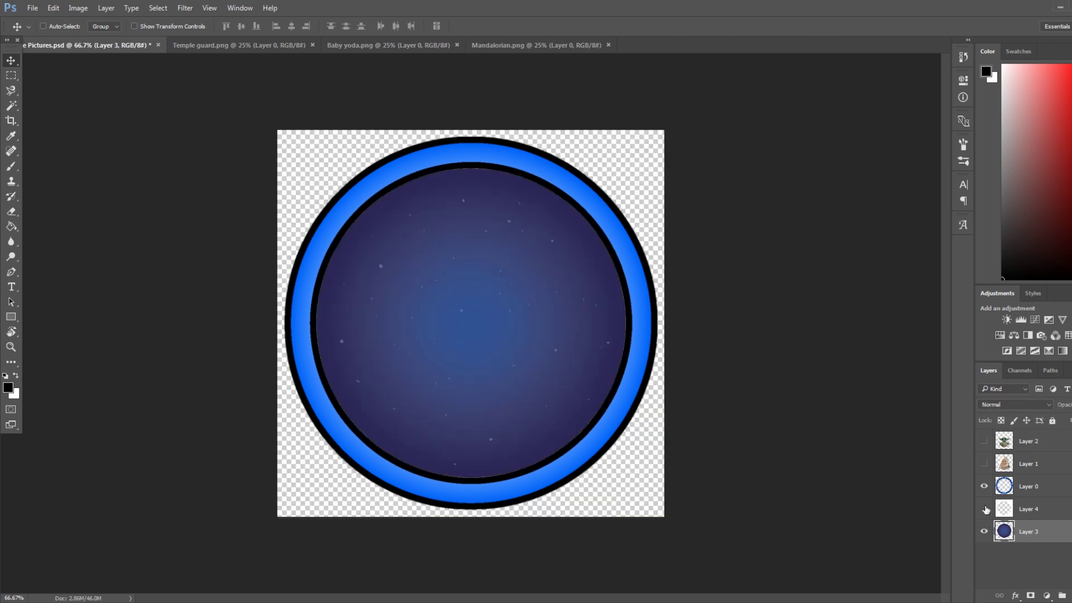
click(985, 509)
click(985, 509)
click(985, 509)
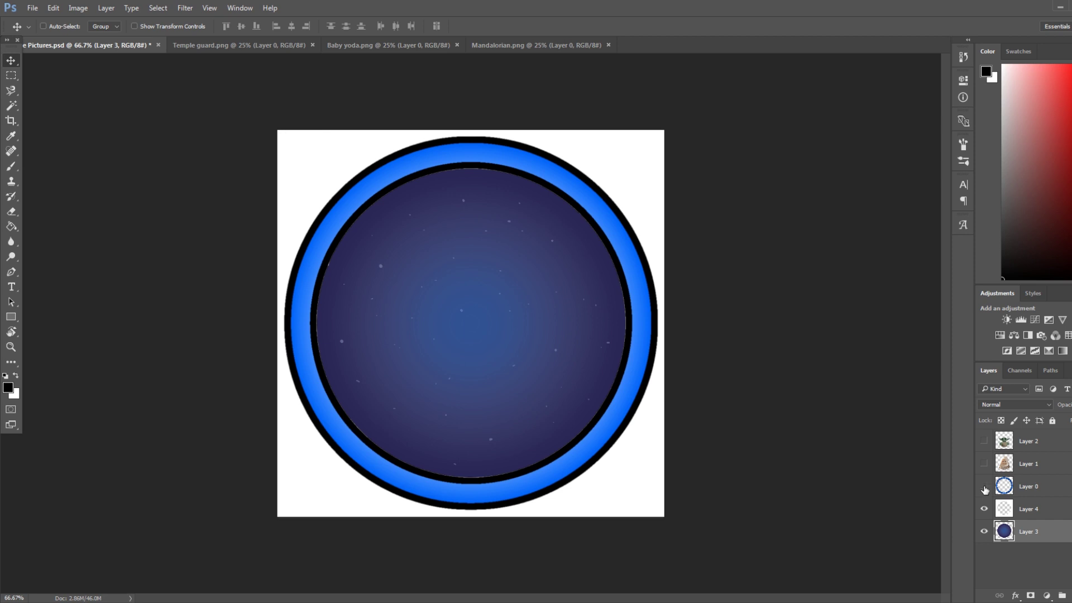
click(985, 487)
click(984, 486)
click(985, 487)
click(985, 487)
click(1040, 504)
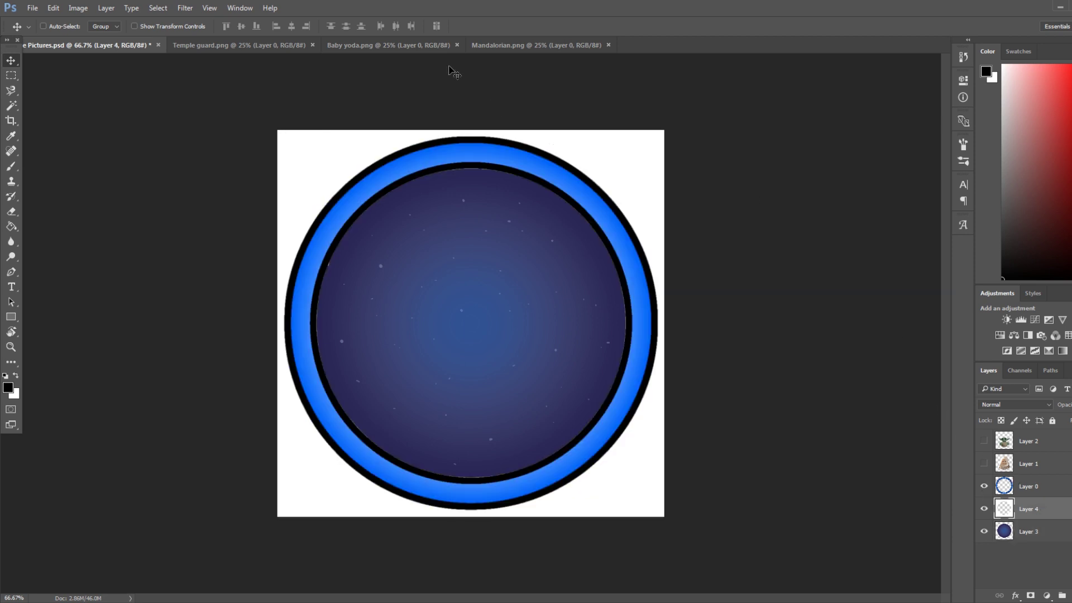
Bring the Mandalorian into the badge as Layer 5 and move it below Layer 4
click(497, 45)
mouse_move(455, 307)
mouse_down()
mouse_move(492, 335)
mouse_move(165, 56)
mouse_move(104, 45)
mouse_move(338, 215)
mouse_move(449, 312)
mouse_up()
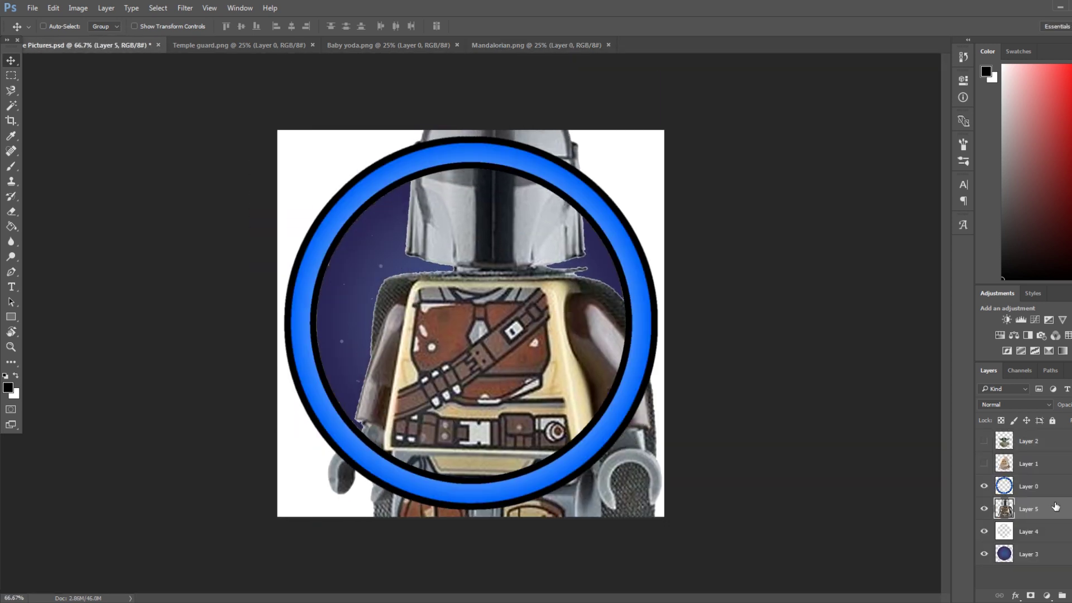
drag(1055, 506, 1063, 541)
drag(502, 309, 469, 358)
Scale the Mandalorian to about 79.76%, centre it in the ring, and save the file
key(ctrl+t)
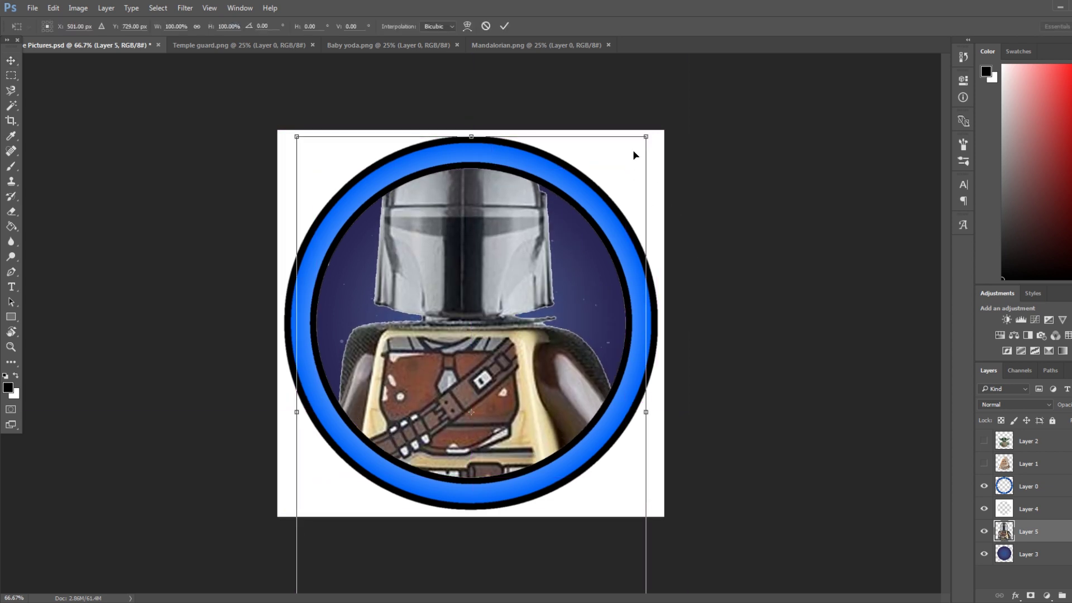
drag(642, 143, 579, 245)
drag(471, 356, 509, 319)
click(504, 26)
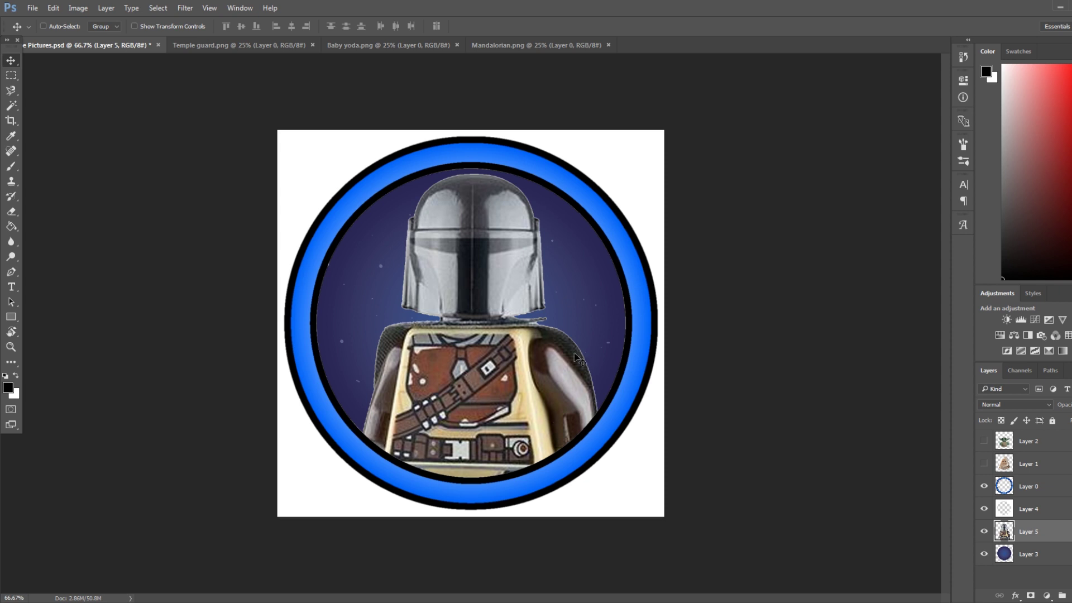
mouse_move(461, 365)
mouse_down()
mouse_move(471, 362)
mouse_move(463, 374)
mouse_up()
key(ctrl+s)
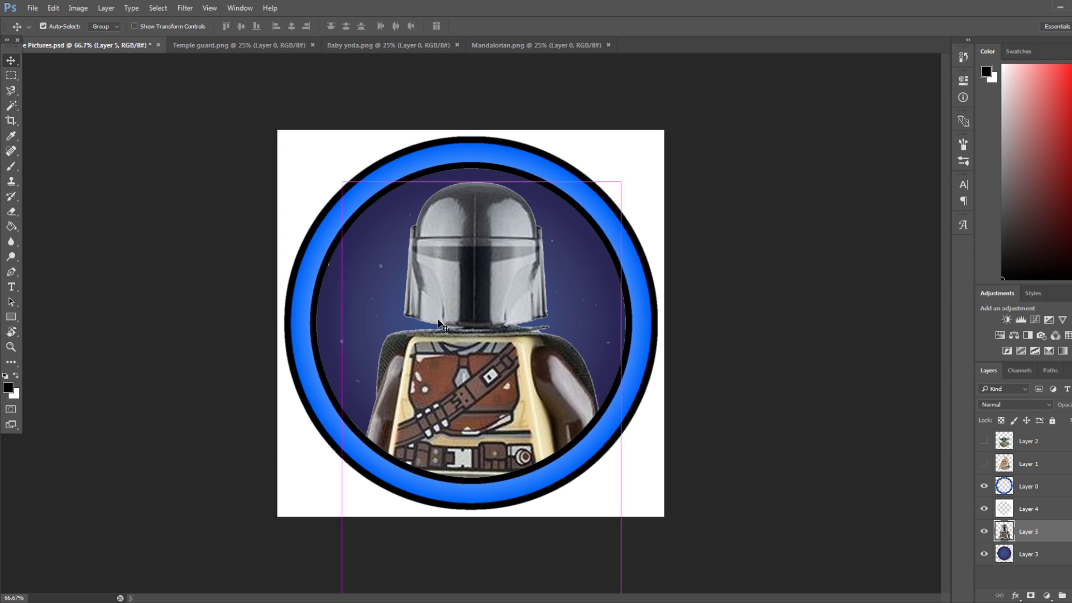
Move Layer 1 down between Layer 4 and Layer 5
click(32, 8)
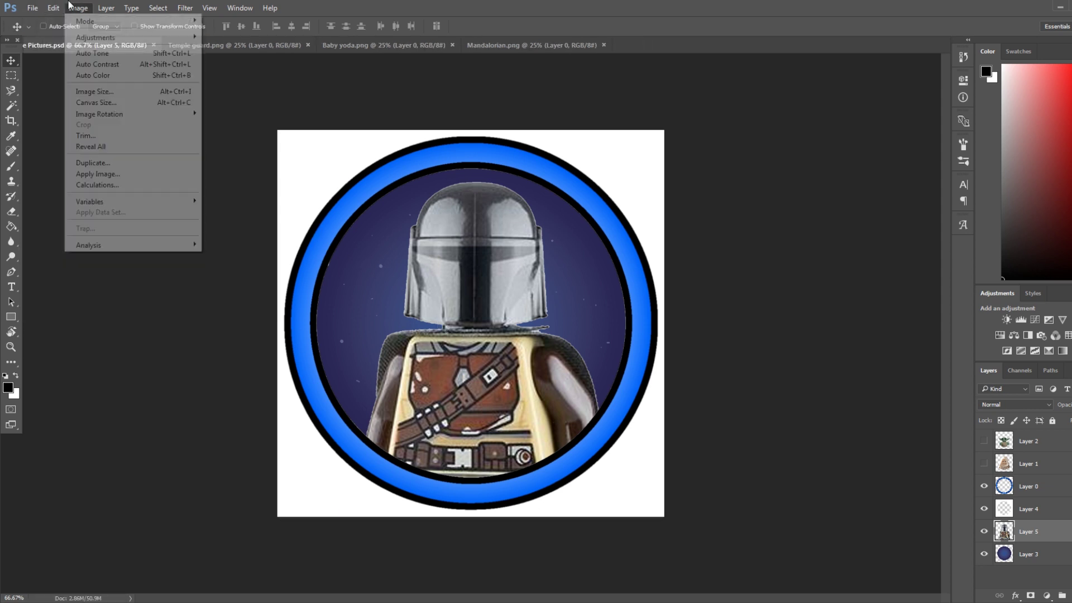
click(77, 8)
click(983, 533)
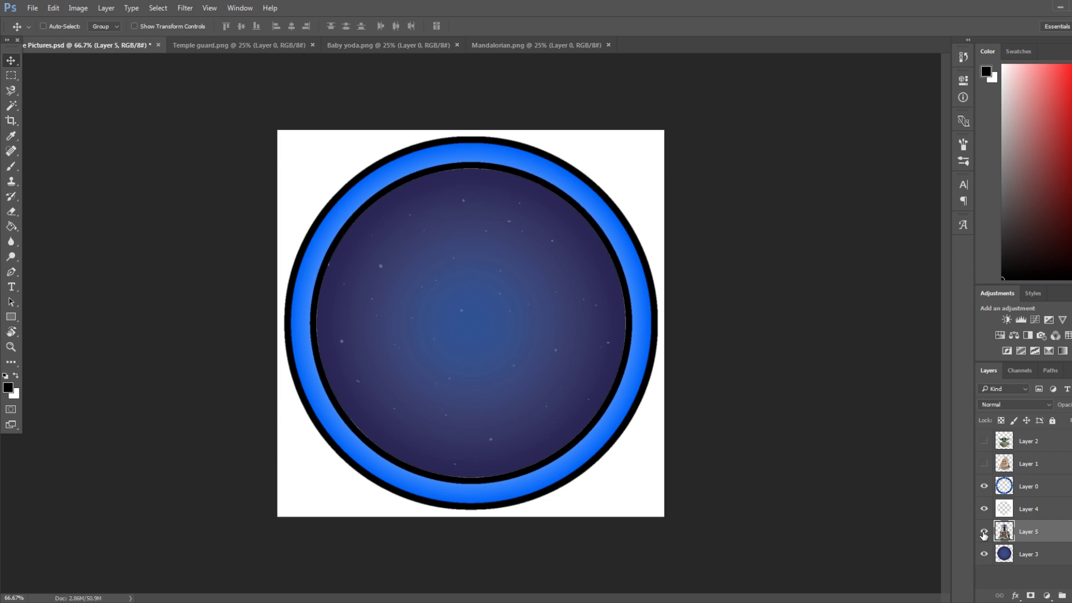
click(984, 533)
drag(1028, 463, 1035, 496)
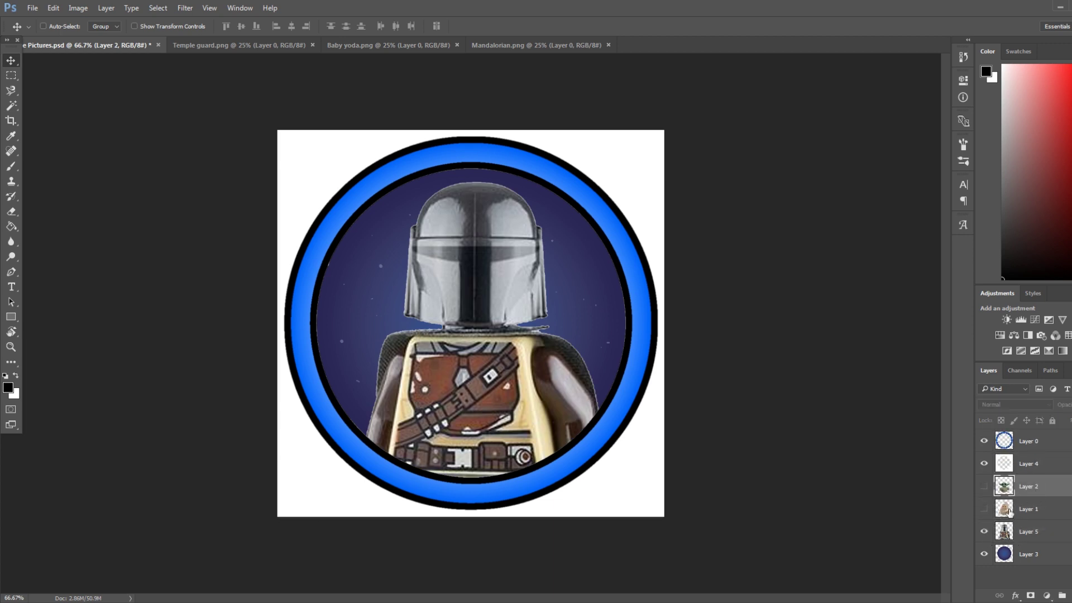
Hide the Temple guard, Baby Yoda and Mandalorian layers, leaving an empty badge
click(984, 531)
click(984, 509)
click(984, 509)
click(984, 510)
click(984, 509)
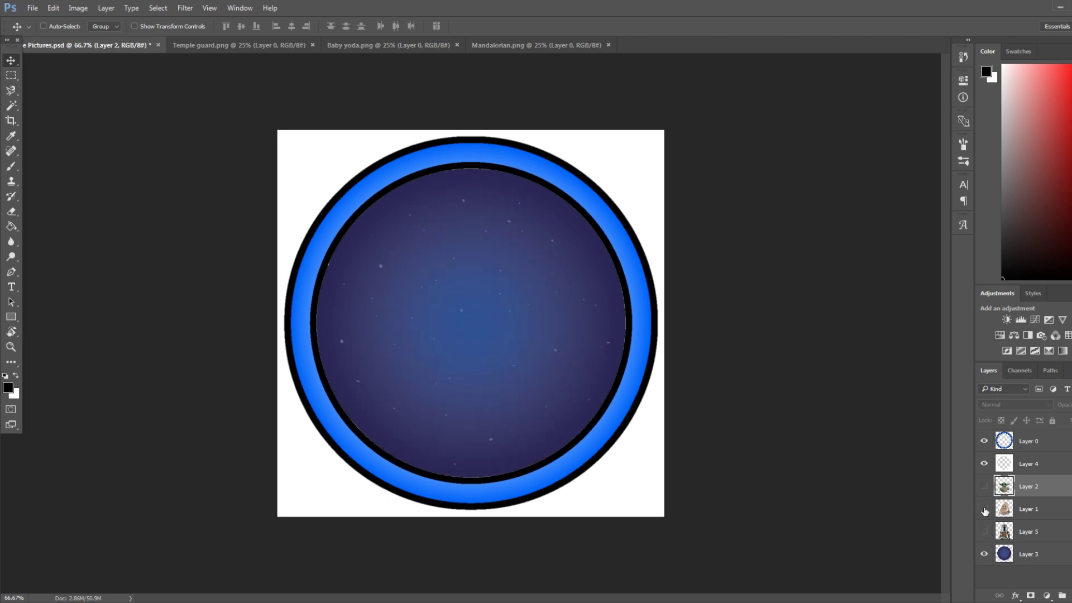
click(984, 486)
click(984, 487)
click(984, 487)
click(984, 487)
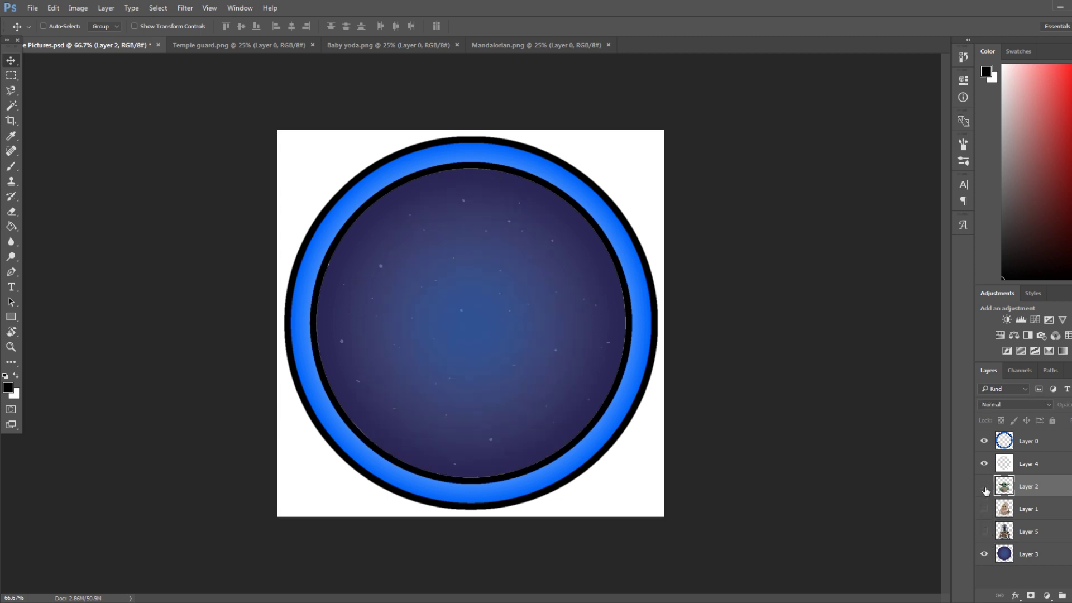
click(984, 532)
click(984, 531)
click(985, 532)
click(984, 531)
click(32, 8)
Open mikak2w8t0v21.jpg and select the Obi-Wan minifigure's head with the Magnetic Lasso
click(45, 28)
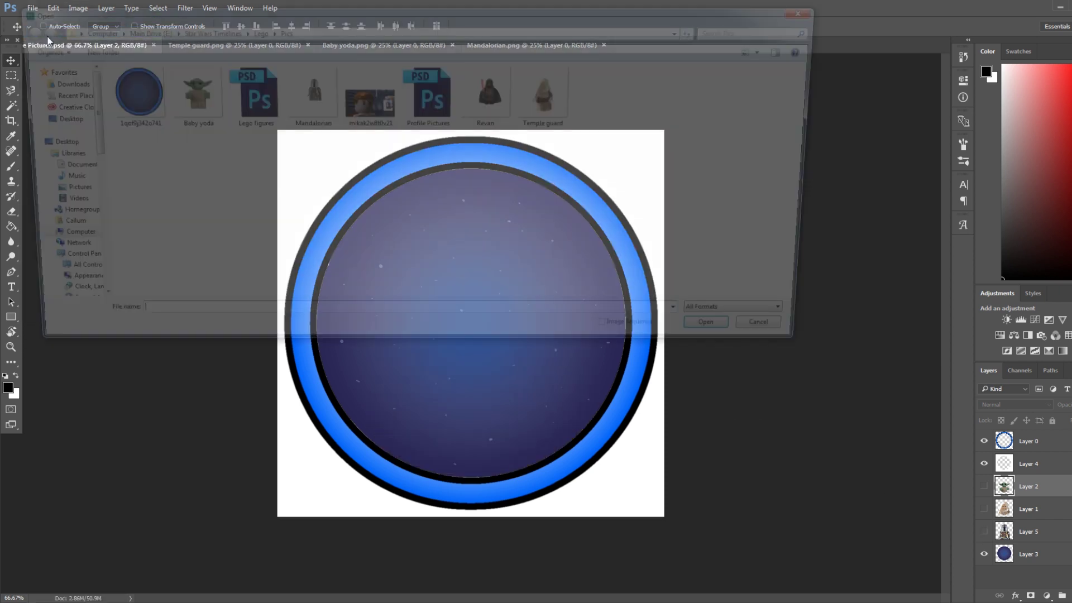
double_click(371, 103)
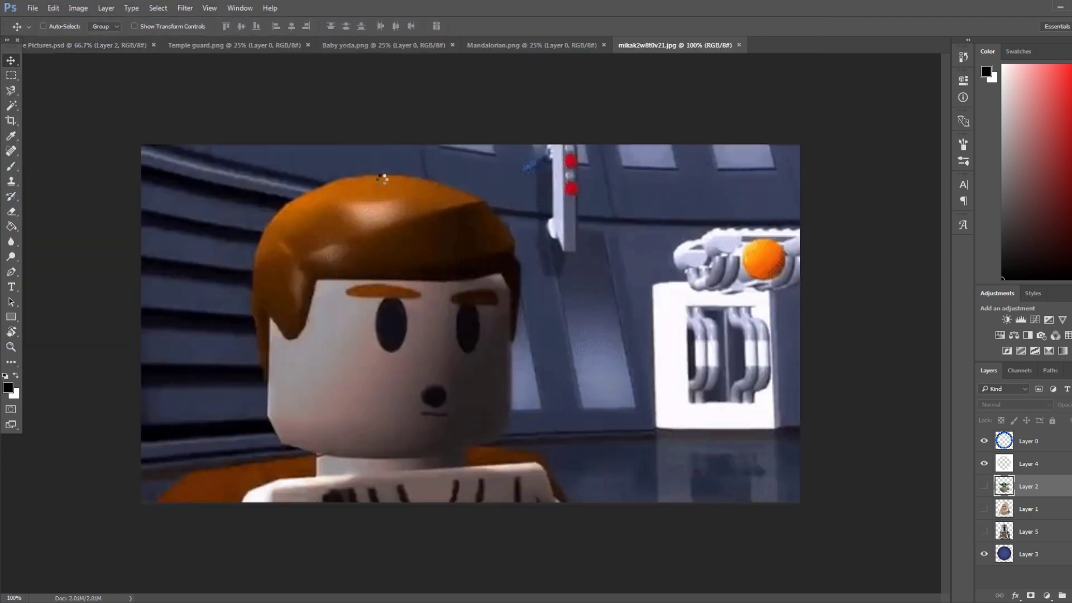
click(11, 90)
click(154, 501)
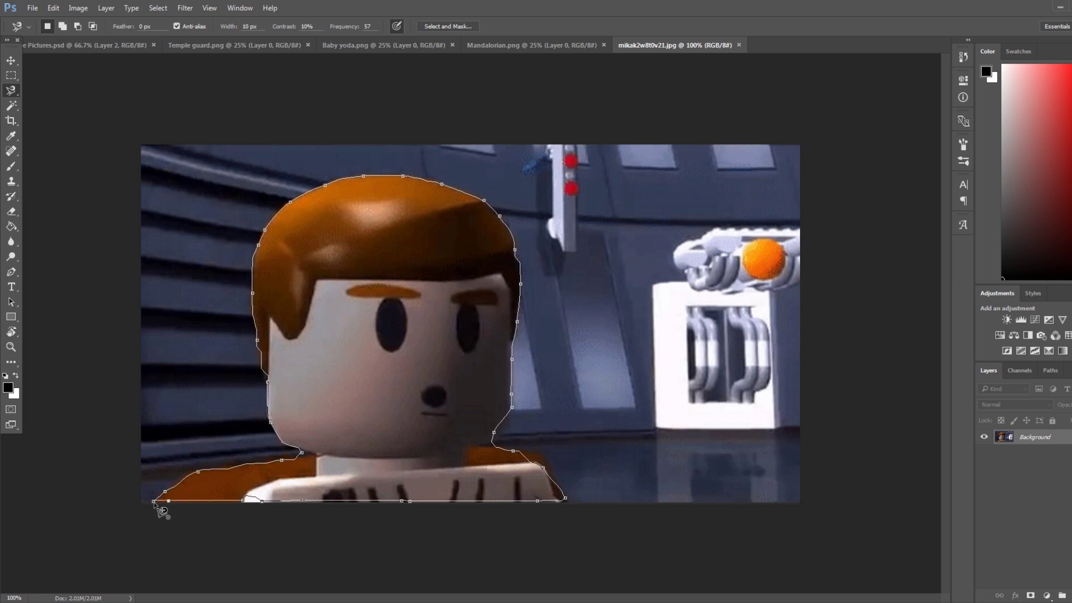
click(155, 503)
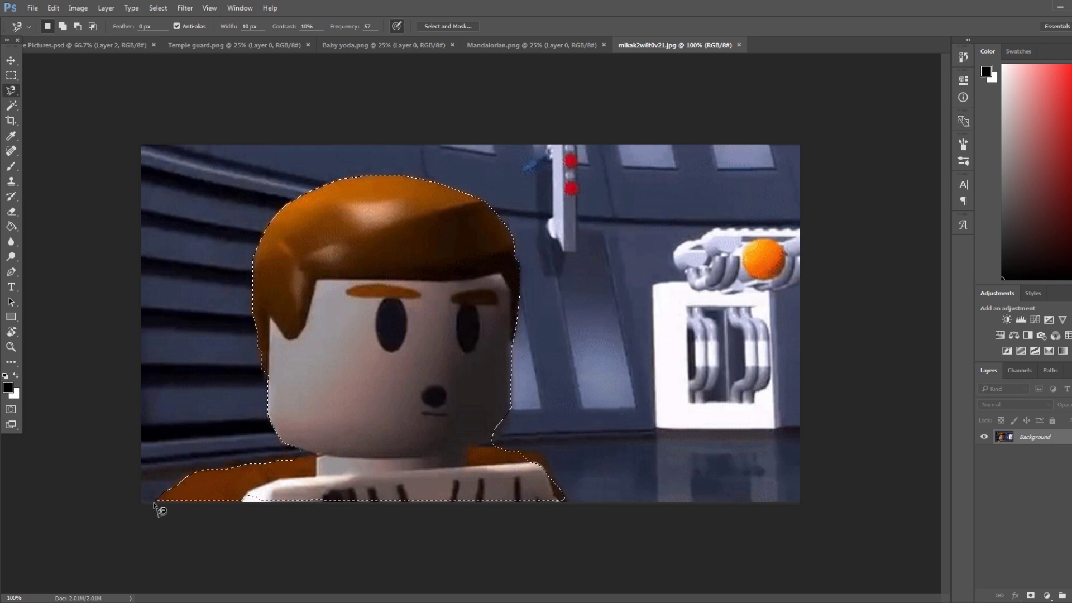
Bring the head into the badge as Layer 6, scaled to about 132% and centred
click(9, 64)
key(ctrl+j)
drag(394, 358, 479, 403)
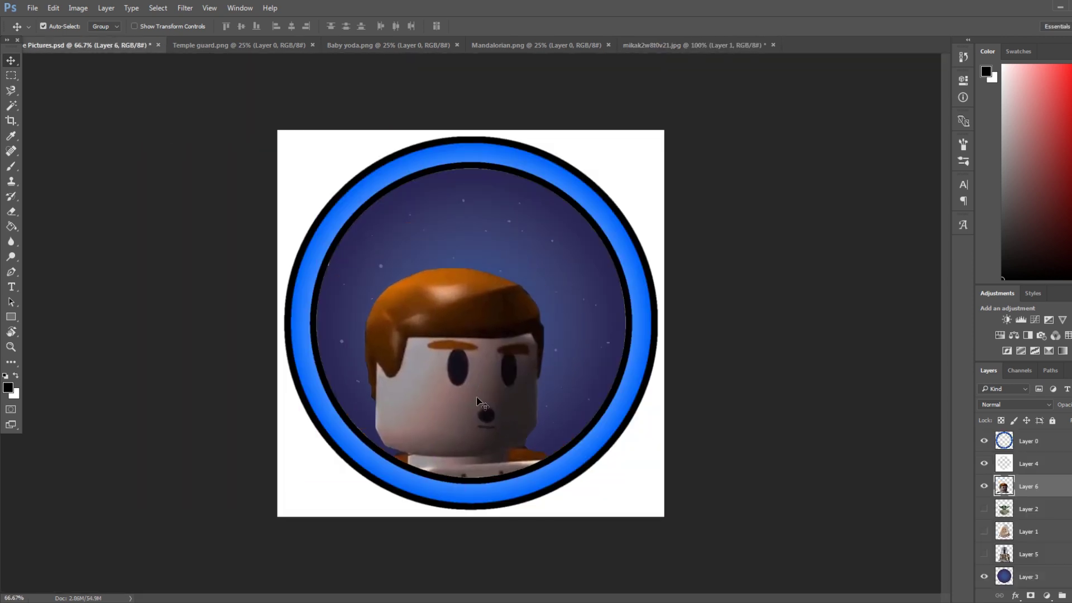
key(ctrl+t)
drag(574, 269, 550, 272)
click(504, 25)
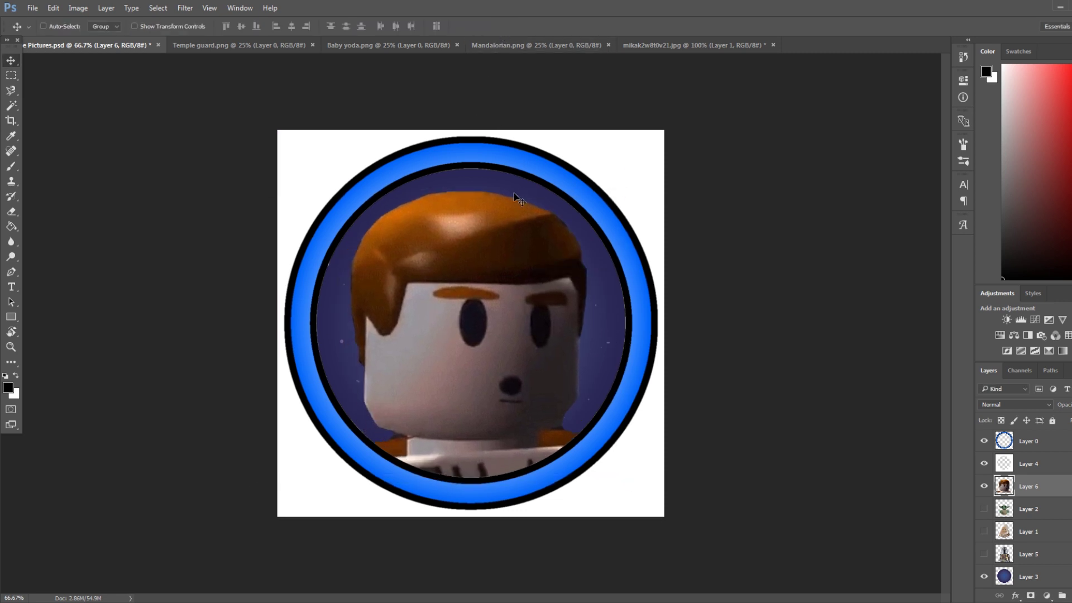